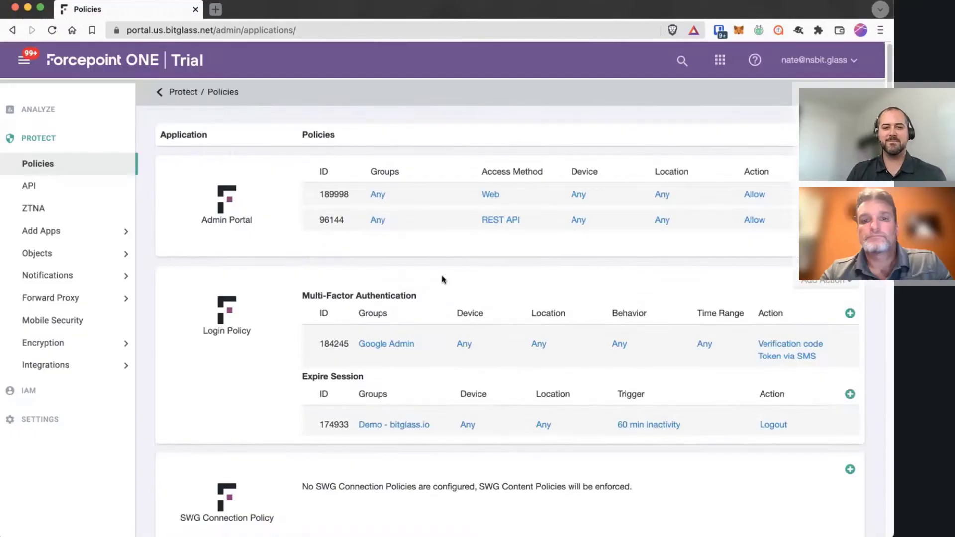
Scroll to the Splunk ZTNA HTTP/S rule and open its app settings (172.16.10.101, HTTP port 8000)
{"action": "scroll", "coordinate": [443, 279], "scroll_direction": "down", "scroll_amount": 15}
{"action": "scroll", "coordinate": [442, 280], "scroll_direction": "down", "scroll_amount": 20}
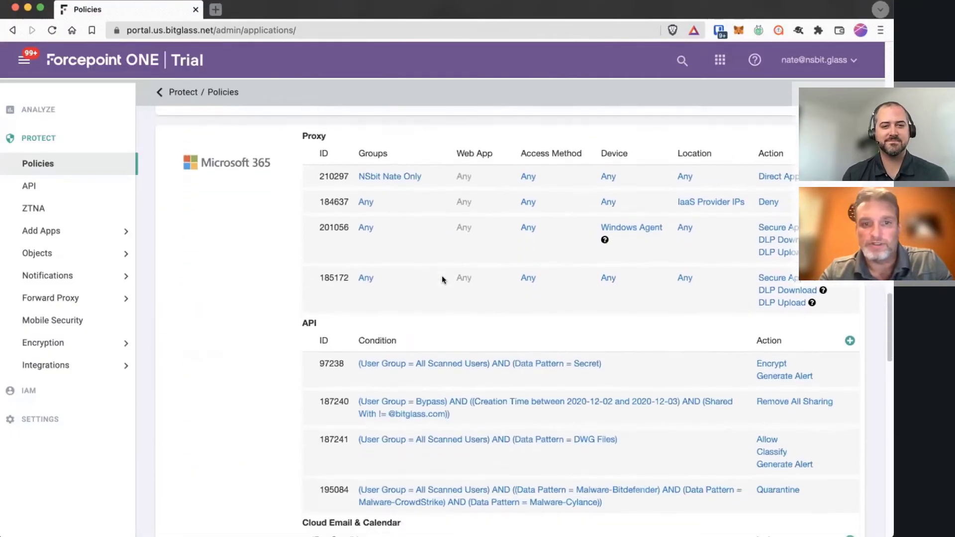
{"action": "scroll", "coordinate": [442, 279], "scroll_direction": "down", "scroll_amount": 10}
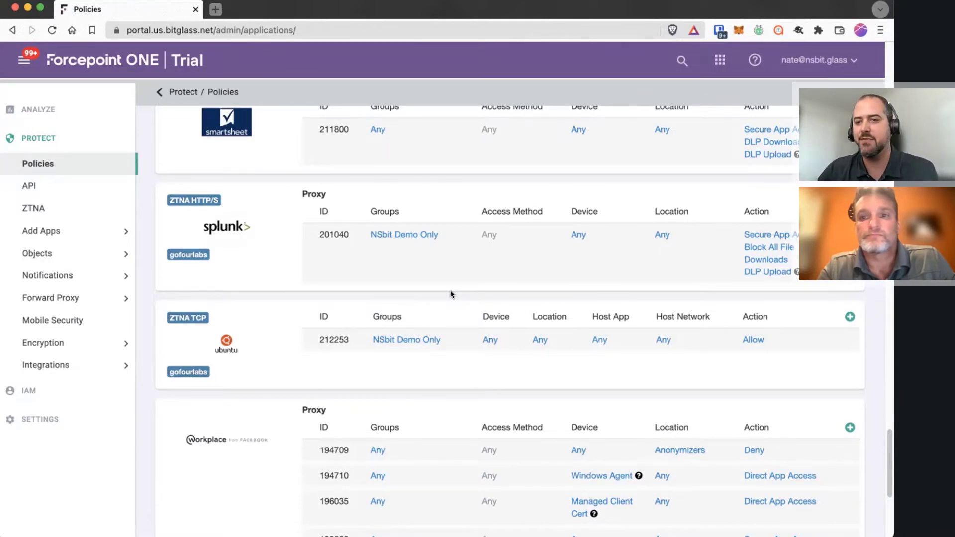
{"action": "left_click", "coordinate": [232, 227]}
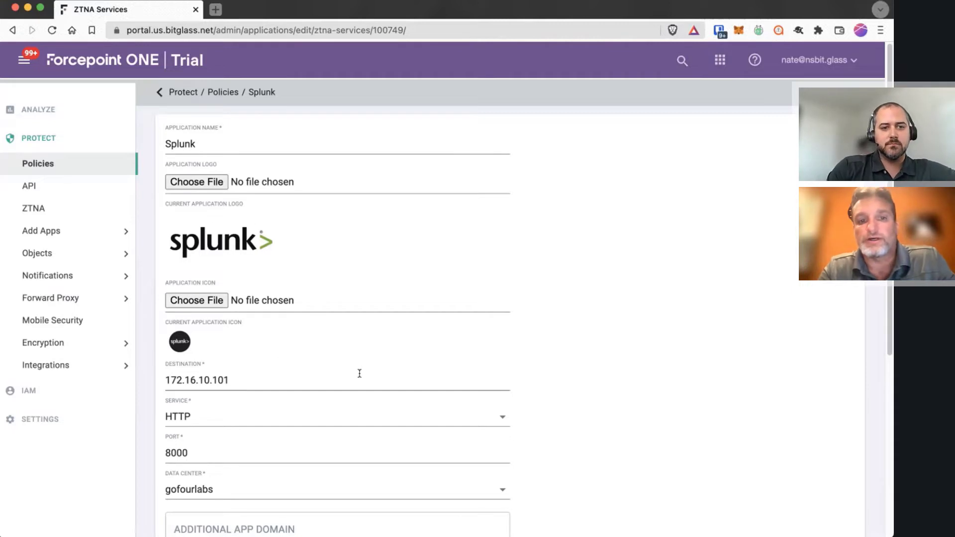
Highlight the 172.16.10.101 destination, then switch to the GNS3 lab desktop
{"action": "scroll", "coordinate": [587, 323], "scroll_direction": "down", "scroll_amount": 2}
{"action": "left_click_drag", "start_coordinate": [229, 322], "coordinate": [166, 319]}
{"action": "left_click", "coordinate": [590, 276]}
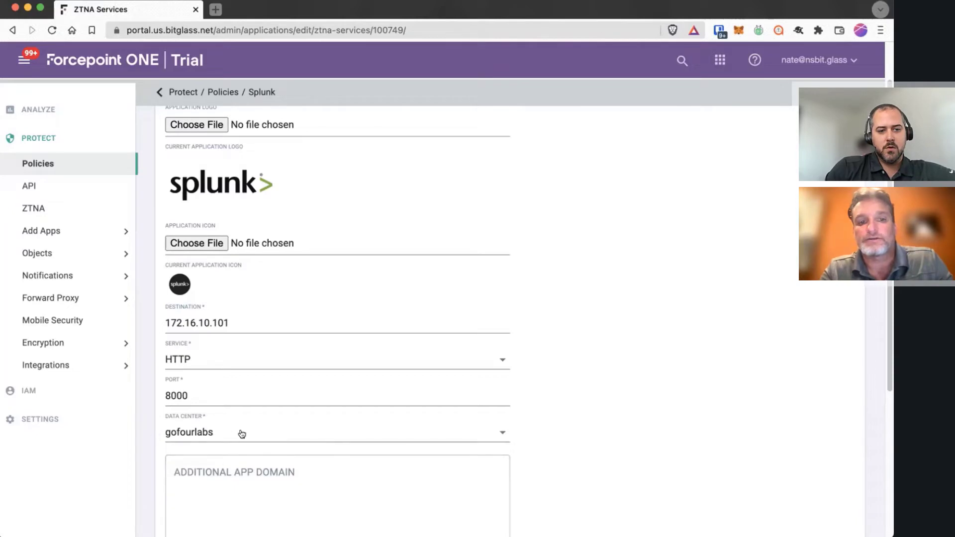
{"action": "scroll", "coordinate": [611, 417], "scroll_direction": "down", "scroll_amount": 2}
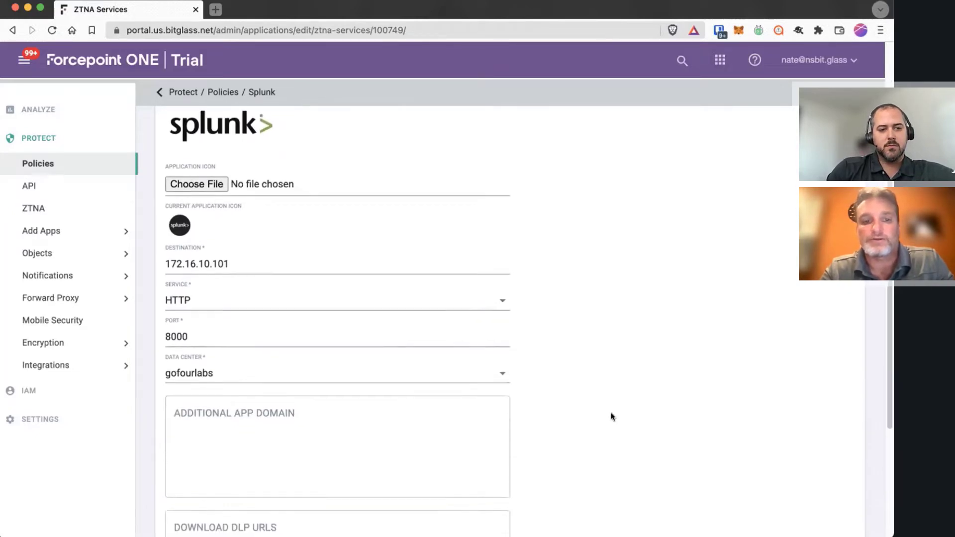
{"action": "scroll", "coordinate": [612, 417], "scroll_direction": "up", "scroll_amount": 3}
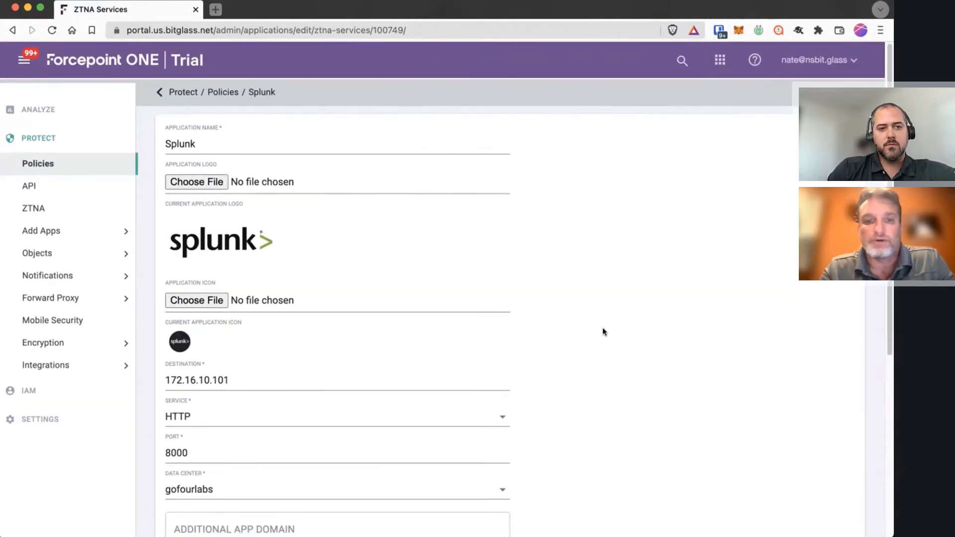
{"action": "key", "text": "ctrl+Right"}
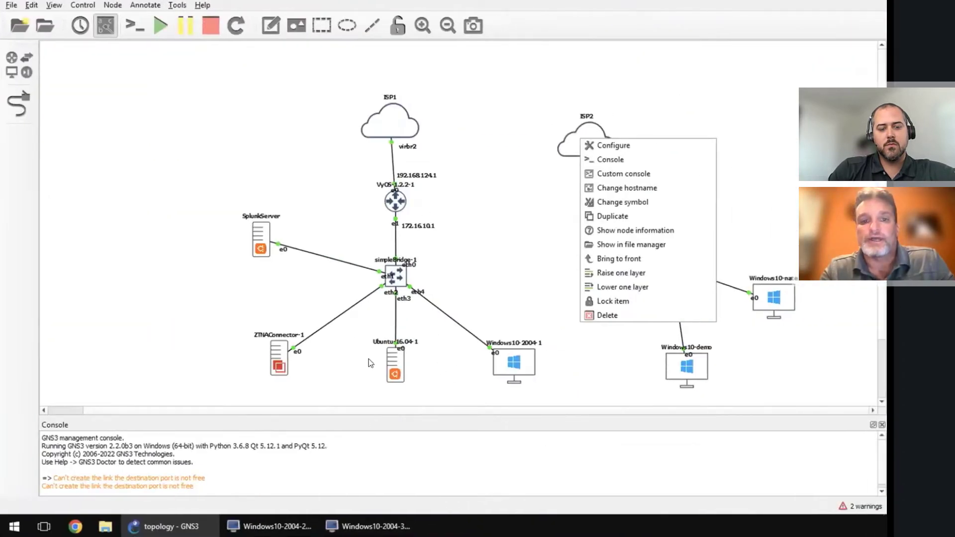
Dismiss the ISP2 context menu, review the topology, and return to the Splunk settings
{"action": "left_click", "coordinate": [370, 363]}
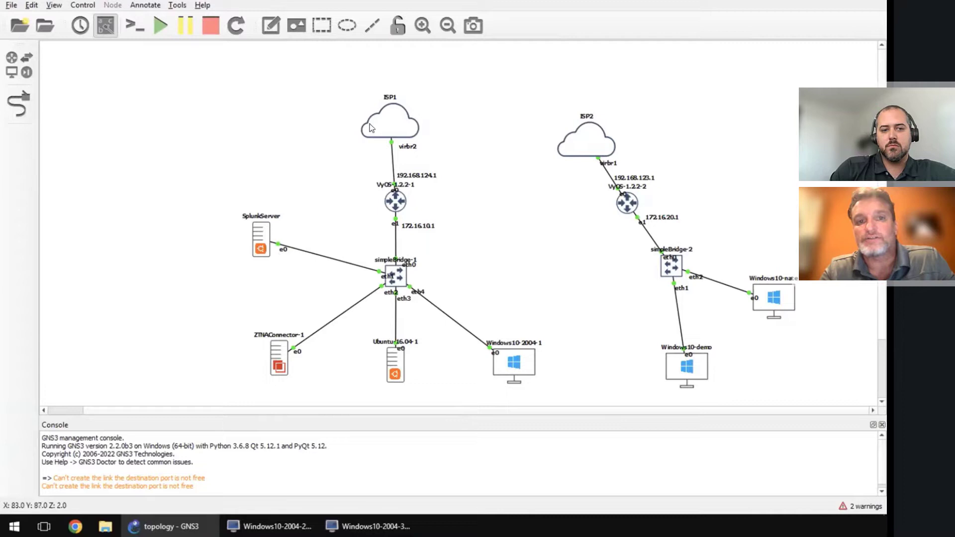
{"action": "key", "text": "ctrl+Left"}
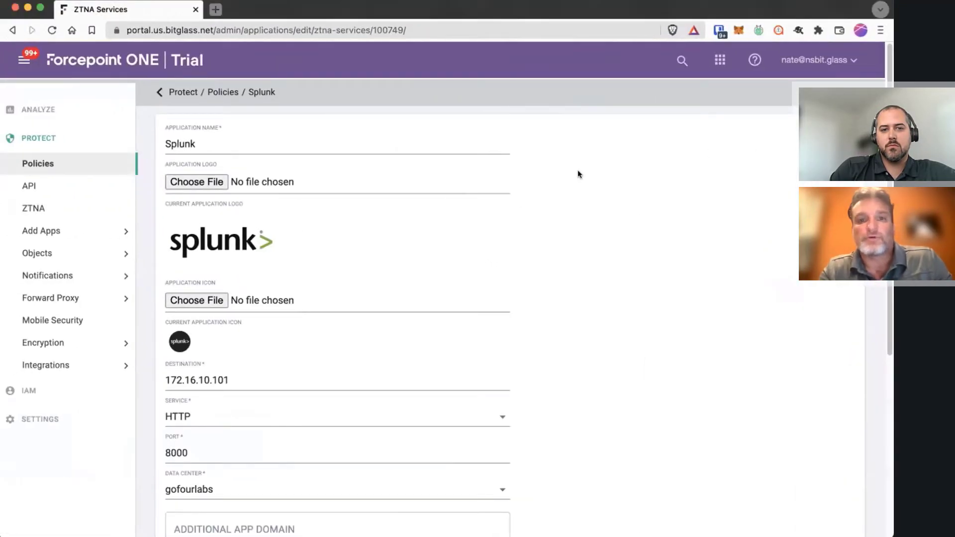
Open a private window and load the portal.us.bitglass.net login page
{"action": "key", "text": "super+shift+n"}
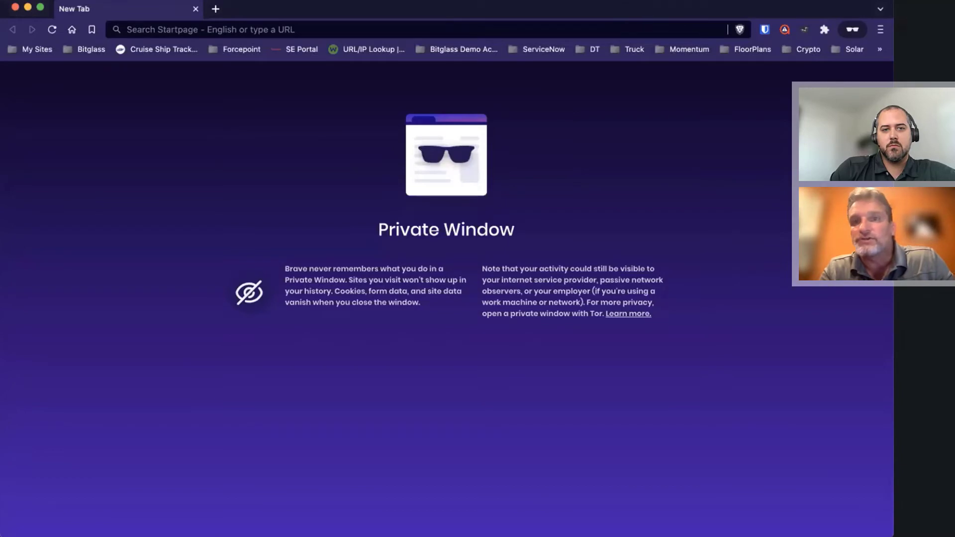
{"action": "left_click", "coordinate": [314, 28]}
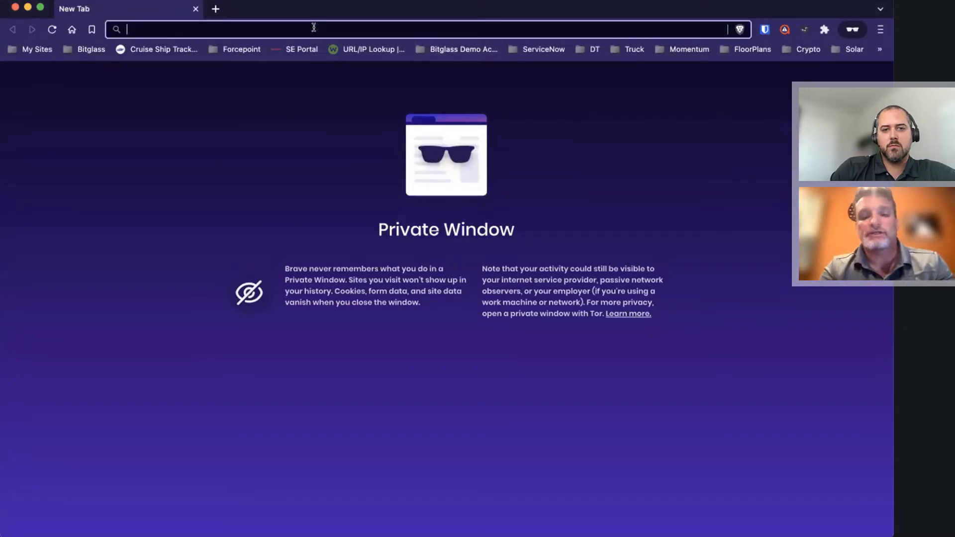
{"action": "type", "text": "portal.us.bitglass.net"}
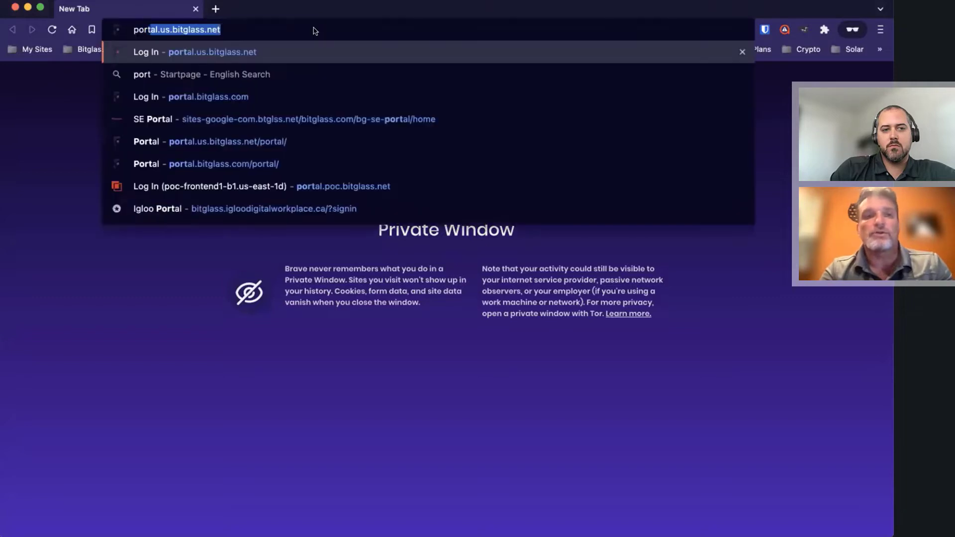
{"action": "key", "text": "Return"}
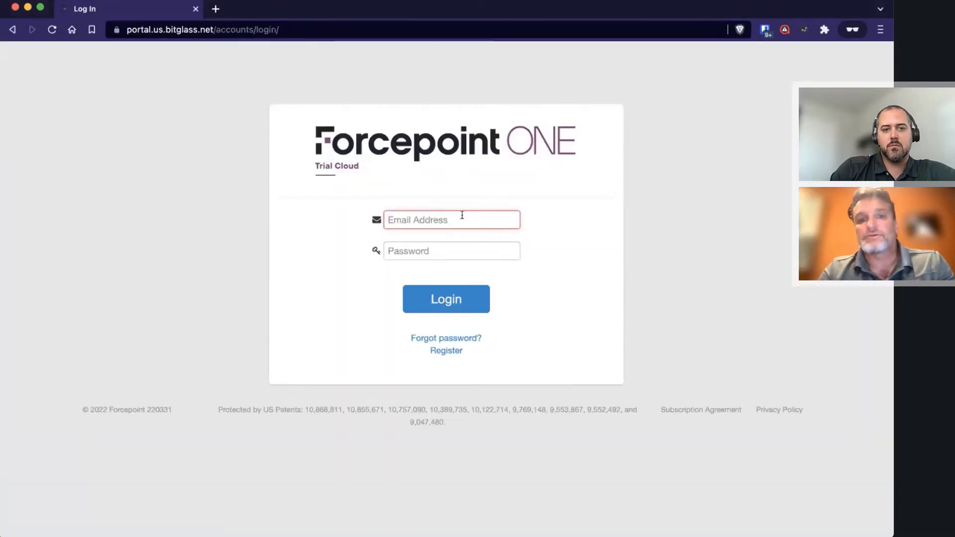
Sign in with the demo user's email, username and password through Okta
{"action": "left_click", "coordinate": [462, 215]}
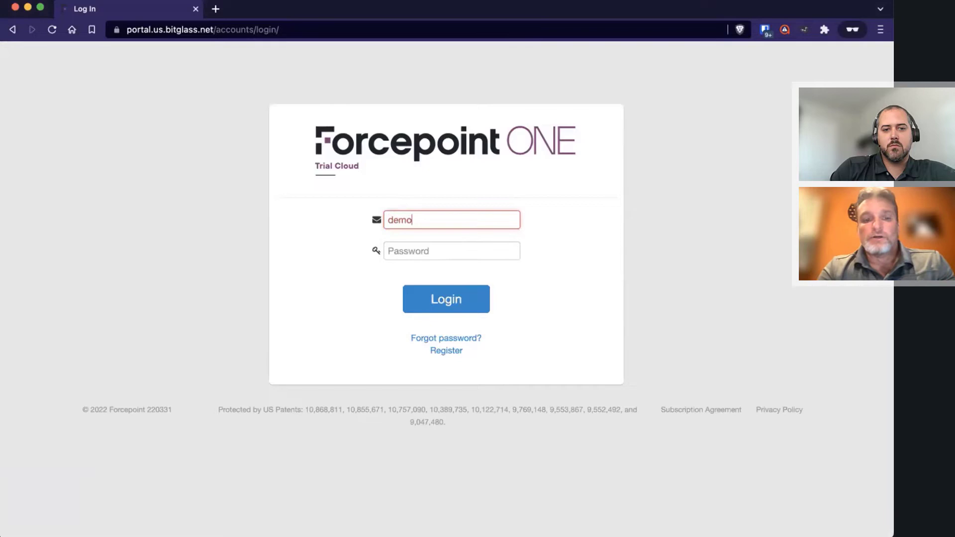
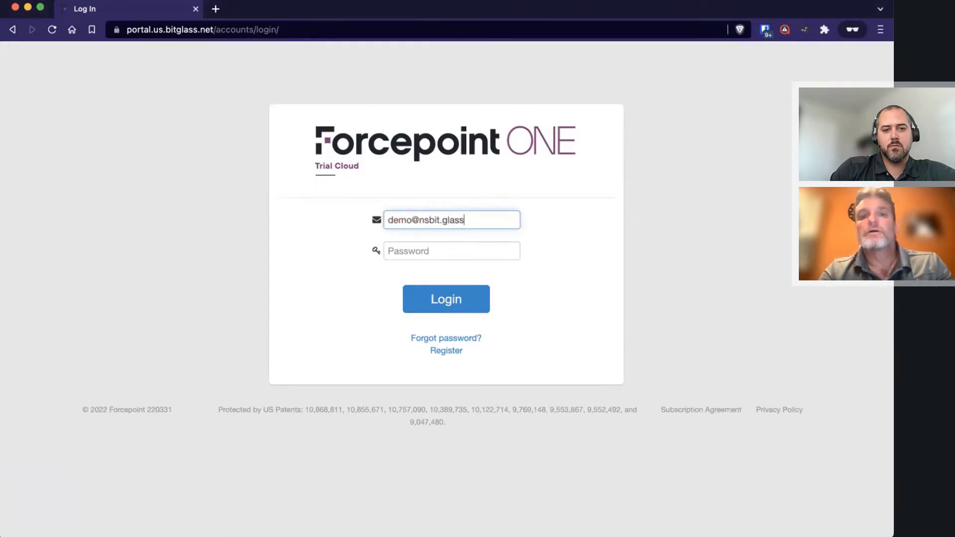
{"action": "key", "text": "Return"}
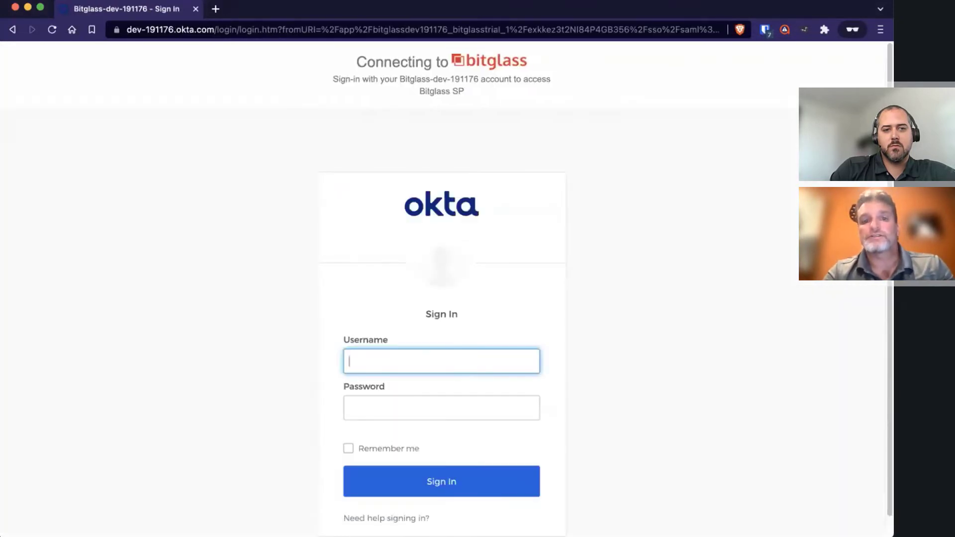
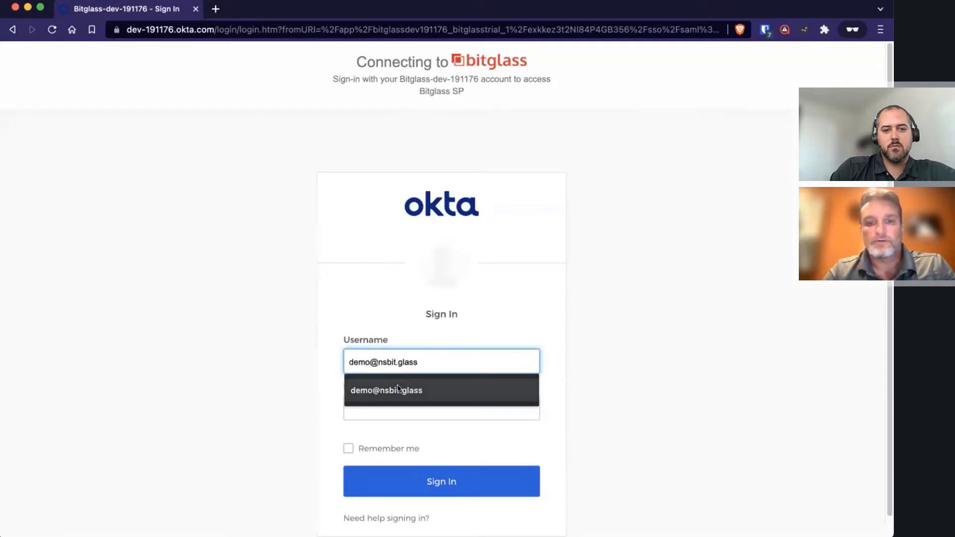
{"action": "left_click", "coordinate": [390, 390]}
{"action": "left_click", "coordinate": [390, 413]}
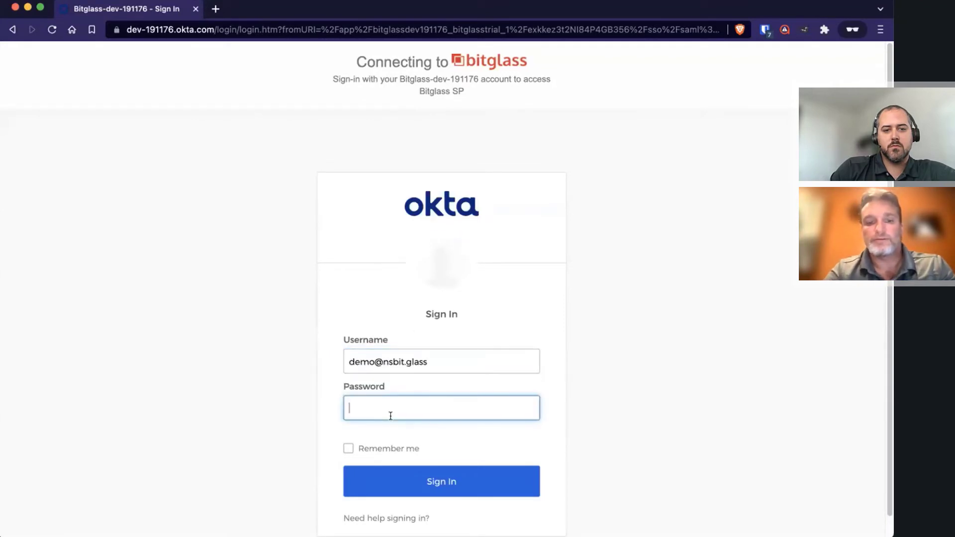
{"action": "type", "text": "•••••"}
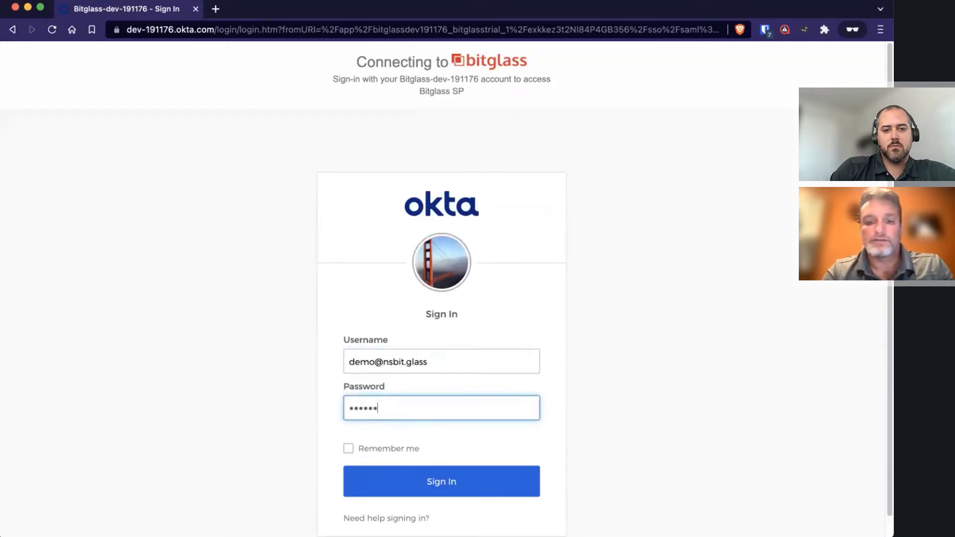
{"action": "type", "text": "••••"}
{"action": "key", "text": "Return"}
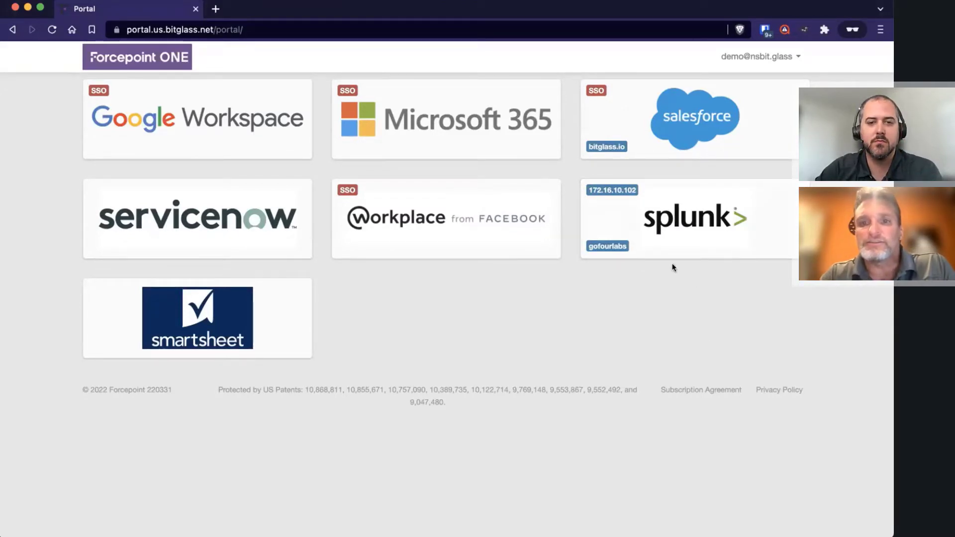
Launch Splunk Enterprise from its tile on the Forcepoint ONE user portal
{"action": "left_click", "coordinate": [671, 219]}
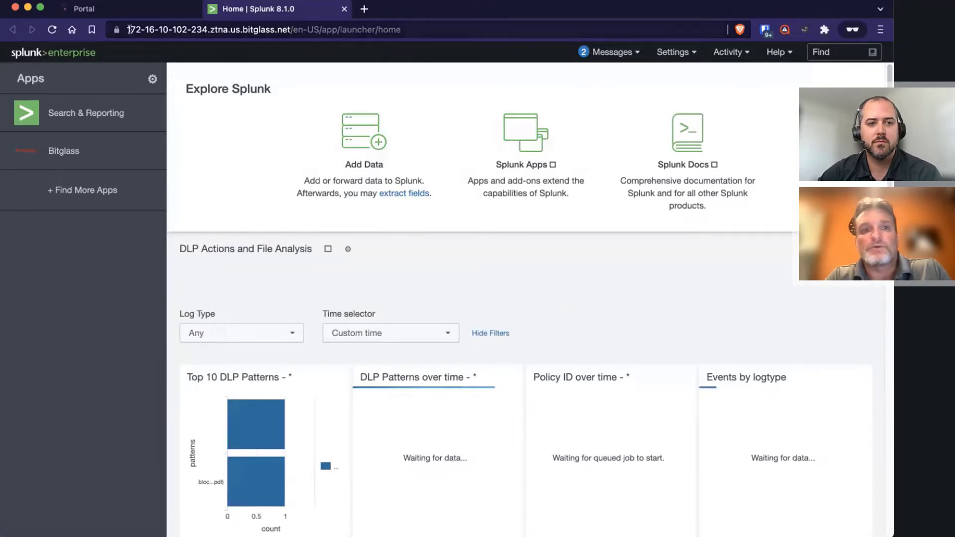
Highlight the ztna.us. part of Splunk's ZTNA address in the URL bar
{"action": "left_click", "coordinate": [228, 30]}
{"action": "left_click", "coordinate": [216, 30]}
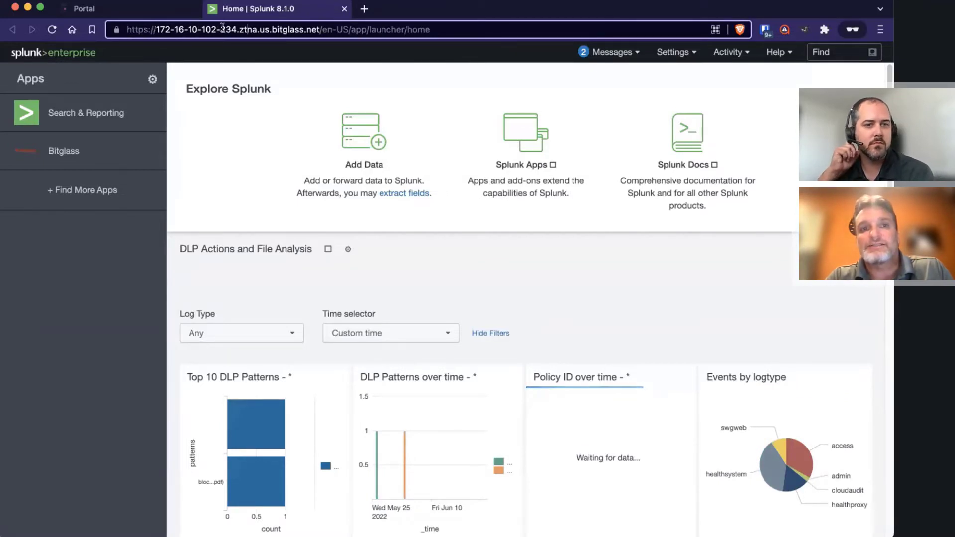
{"action": "left_click_drag", "start_coordinate": [239, 29], "coordinate": [274, 29]}
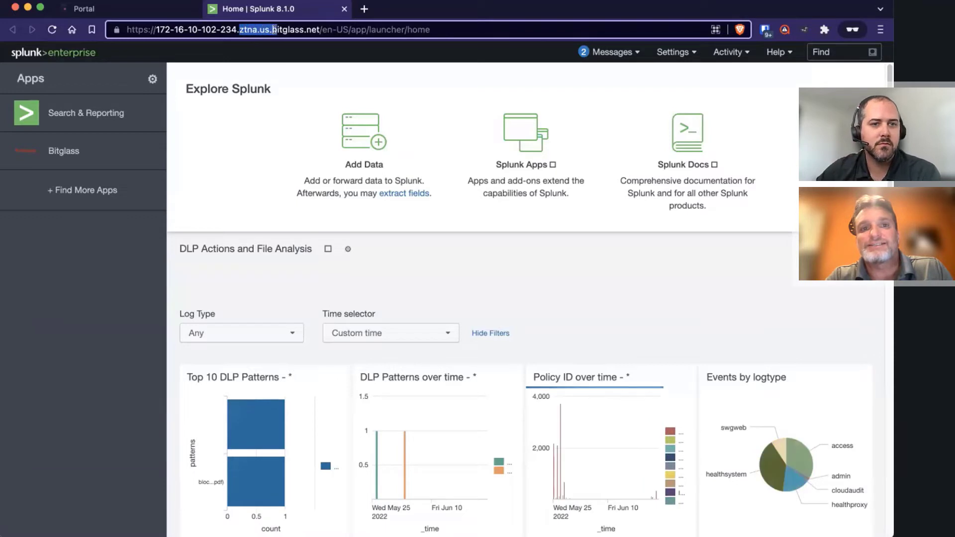
{"action": "left_click", "coordinate": [594, 299]}
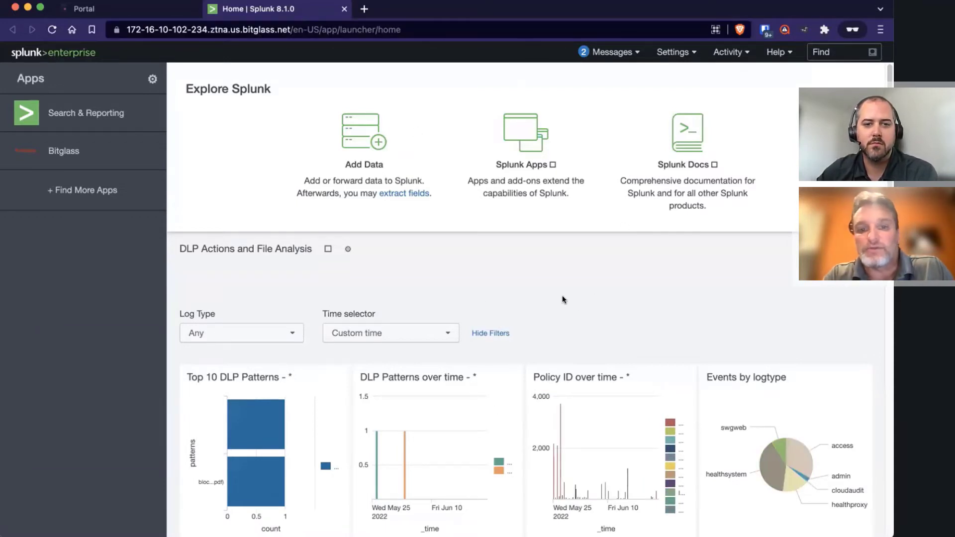
Open the Bitglass DLP dashboard and export it as a PDF
{"action": "left_click", "coordinate": [63, 151]}
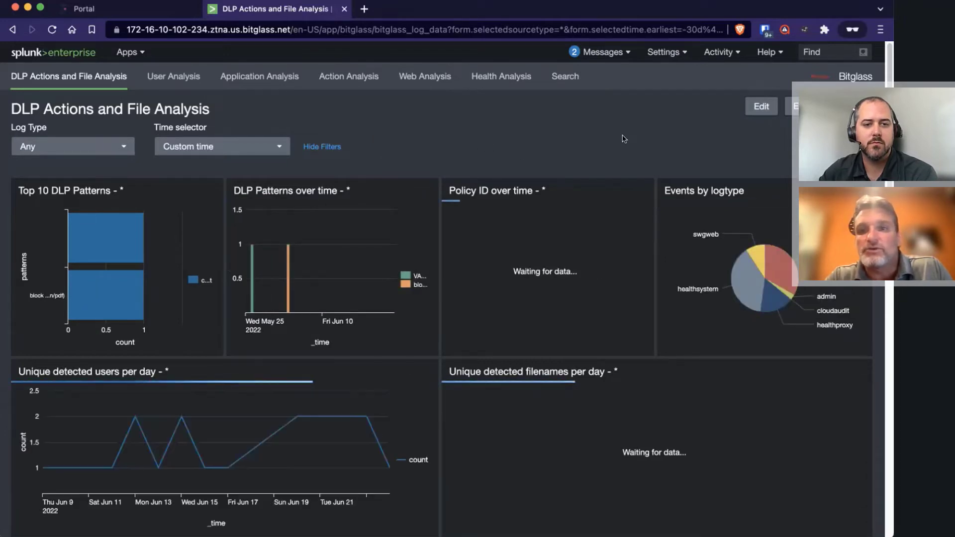
{"action": "left_click", "coordinate": [790, 106]}
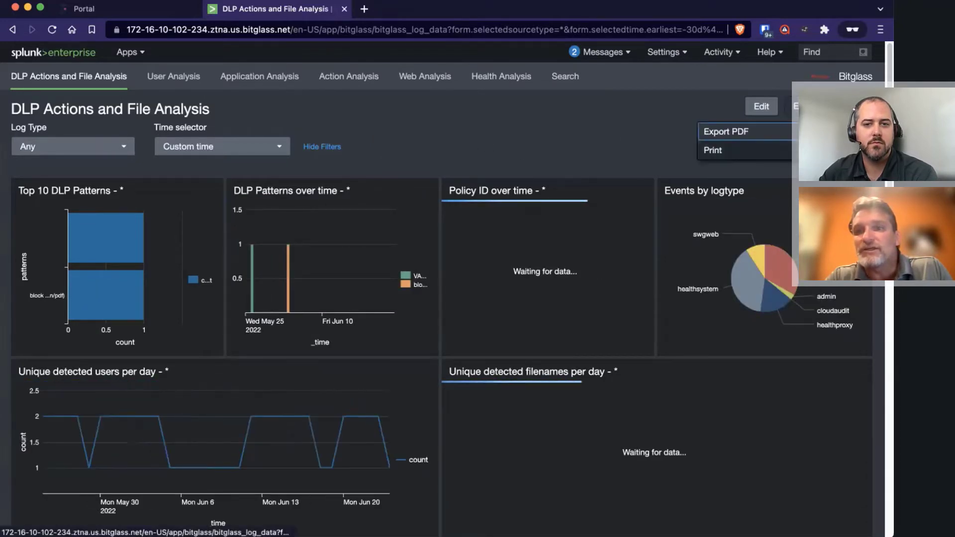
{"action": "left_click", "coordinate": [722, 132]}
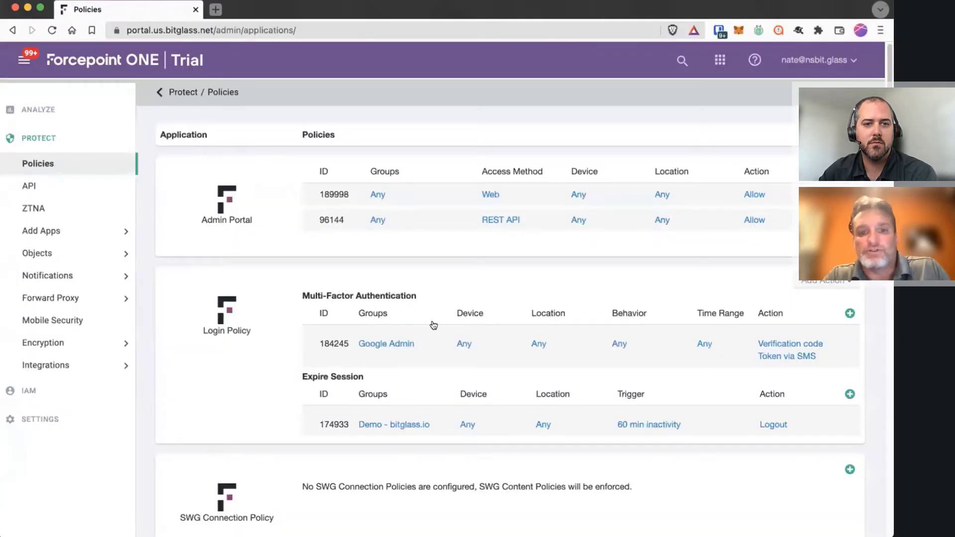
Back on Forcepoint ONE policies, view the Splunk rule's action settings and close them
{"action": "right_click", "coordinate": [507, 354]}
{"action": "key", "text": "Escape"}
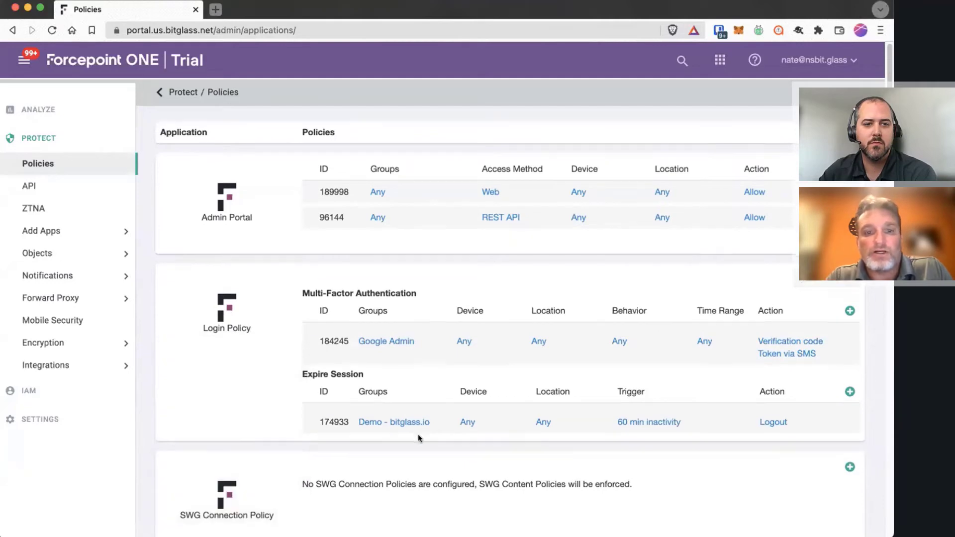
{"action": "scroll", "coordinate": [418, 435], "scroll_direction": "down", "scroll_amount": 15}
{"action": "scroll", "coordinate": [418, 437], "scroll_direction": "down", "scroll_amount": 20}
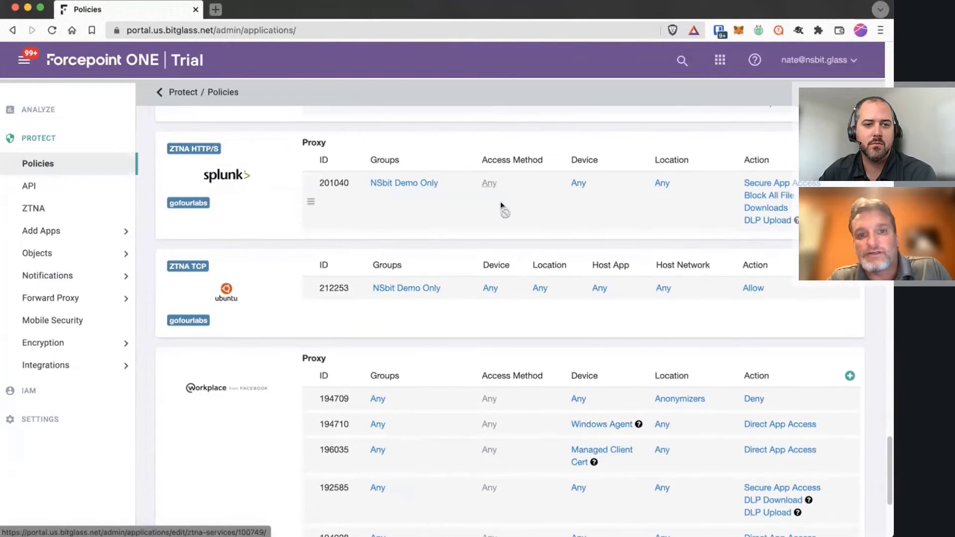
{"action": "left_click", "coordinate": [774, 184]}
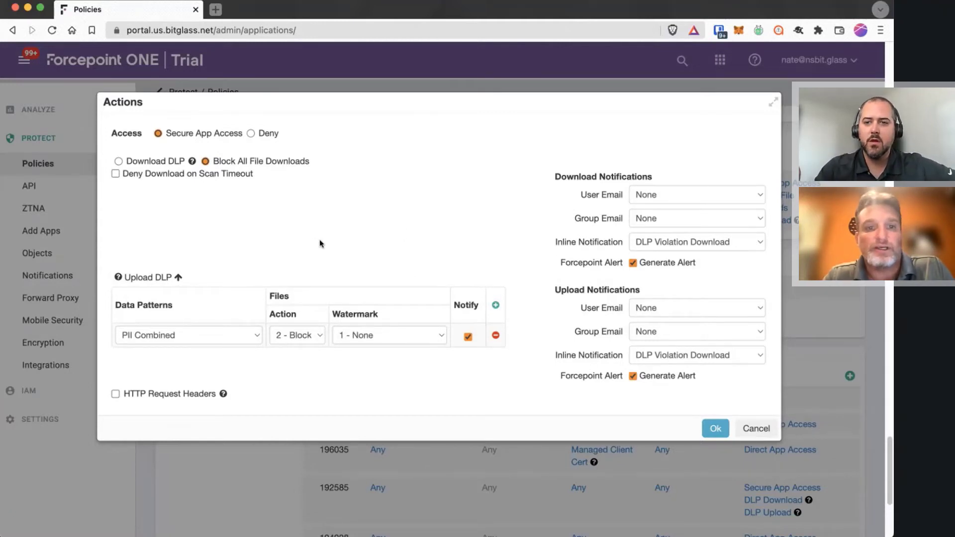
{"action": "left_click", "coordinate": [750, 427]}
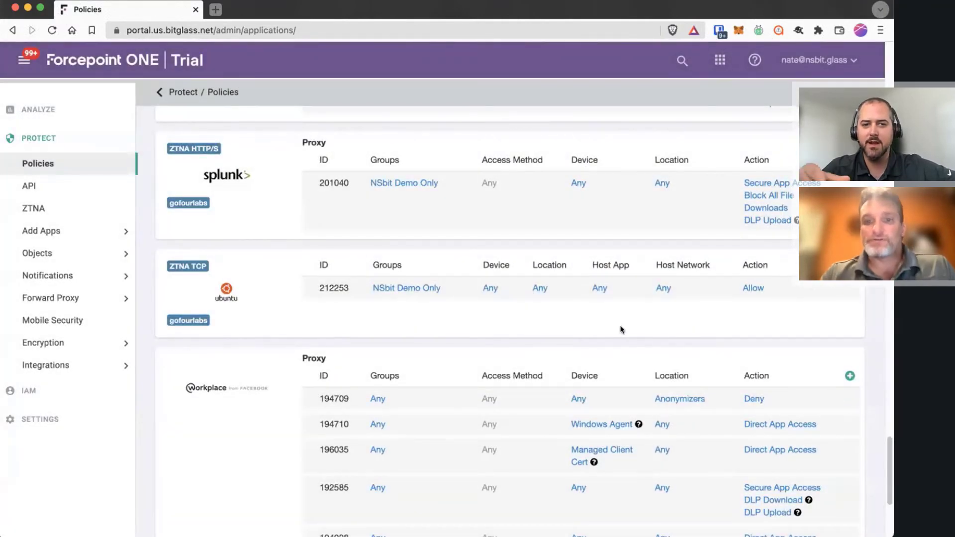
Reopen the Splunk actions, check the PII Combined upload data pattern, and cancel unchanged
{"action": "left_click", "coordinate": [770, 185]}
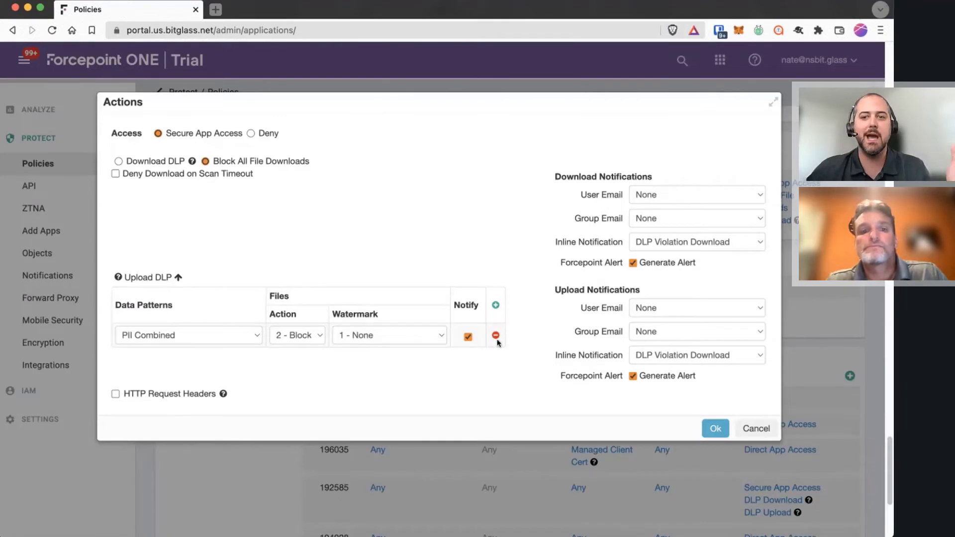
{"action": "left_click", "coordinate": [171, 335]}
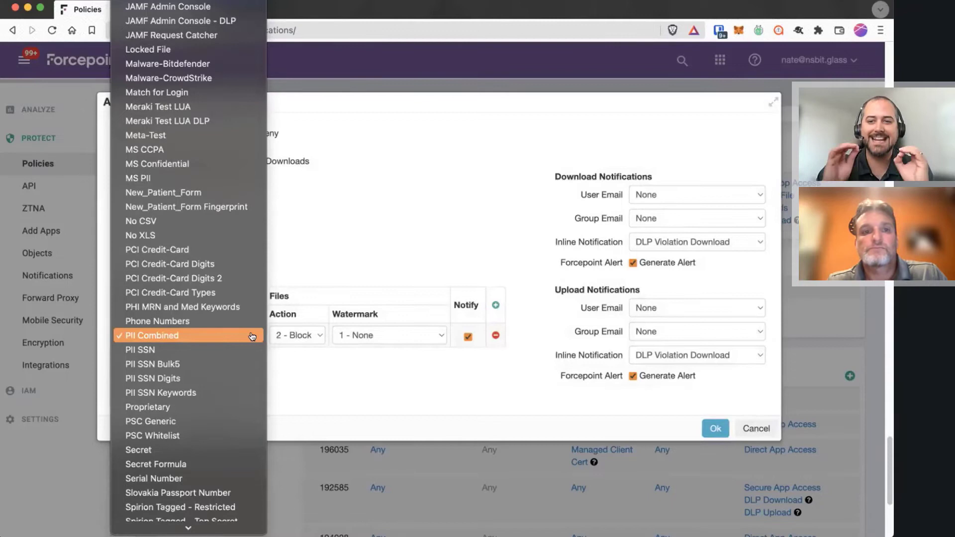
{"action": "left_click", "coordinate": [358, 371]}
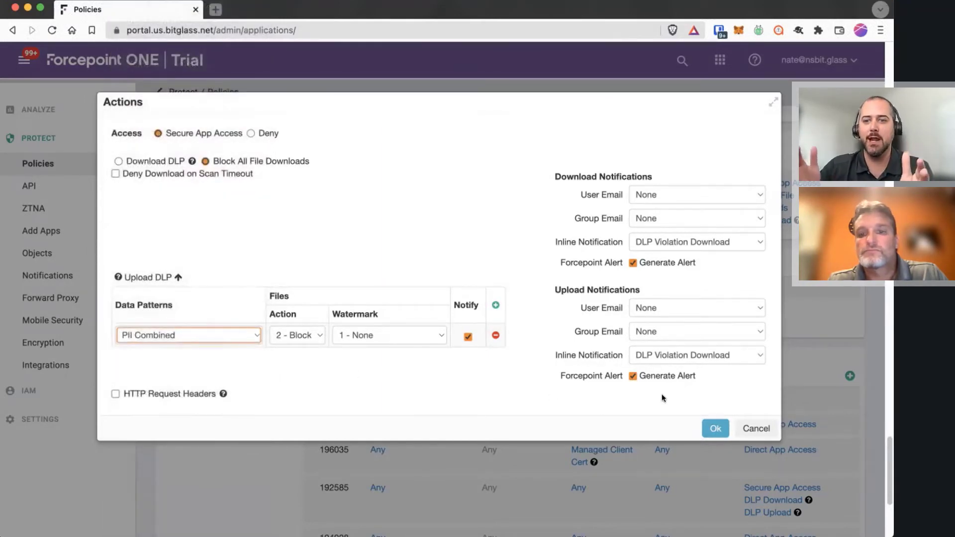
{"action": "left_click", "coordinate": [755, 428]}
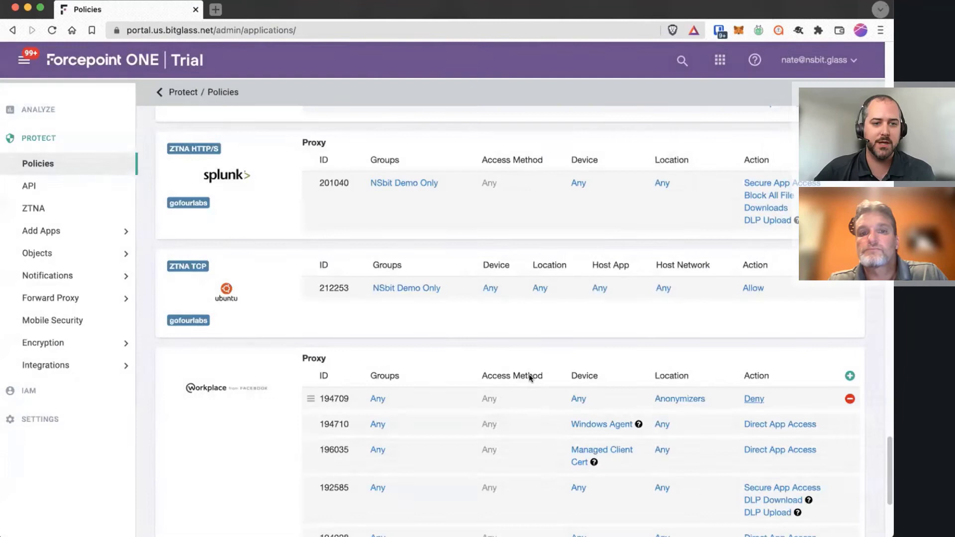
Open preview (14).html to show the Download Blocked security-policy page, then go to the portal
{"action": "key", "text": "super+Tab"}
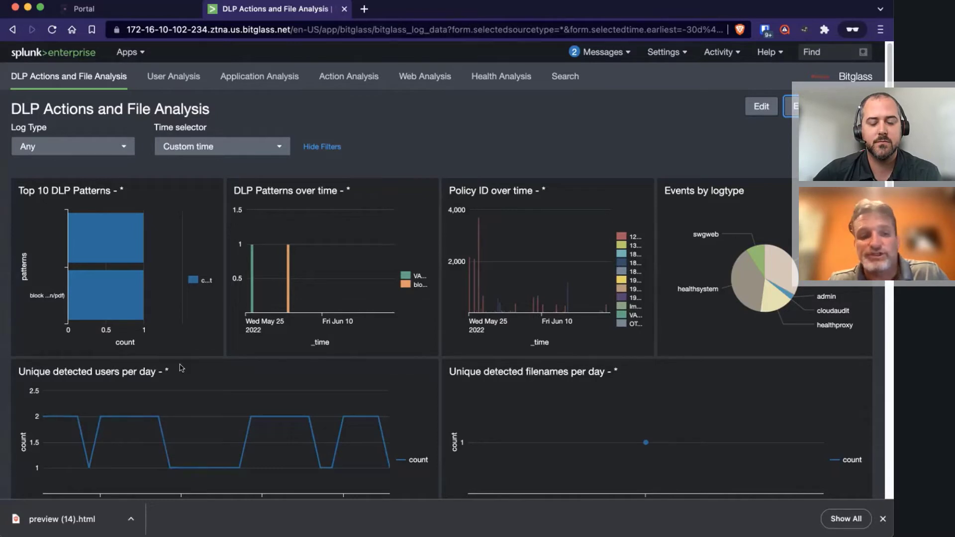
{"action": "left_click", "coordinate": [42, 524]}
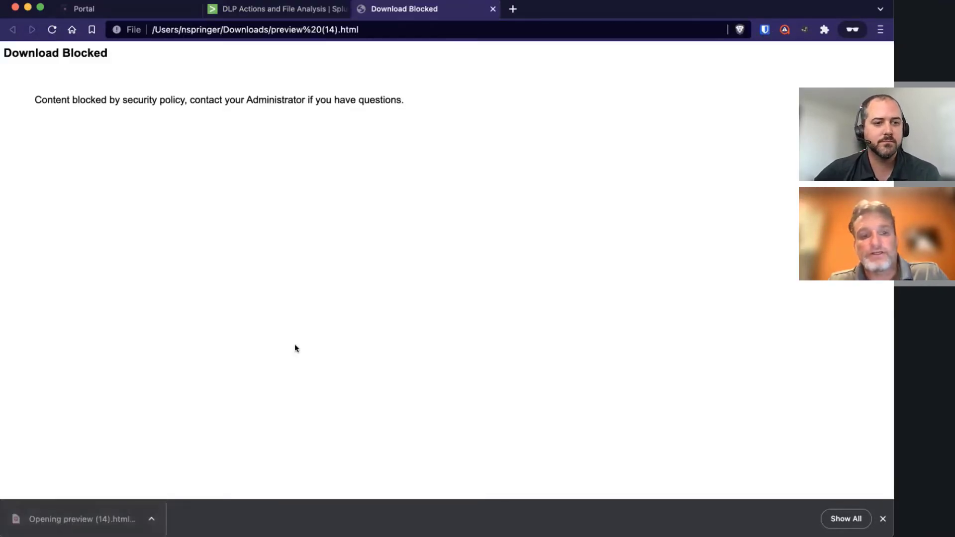
{"action": "left_click_drag", "start_coordinate": [34, 103], "coordinate": [401, 100]}
{"action": "left_click", "coordinate": [395, 225]}
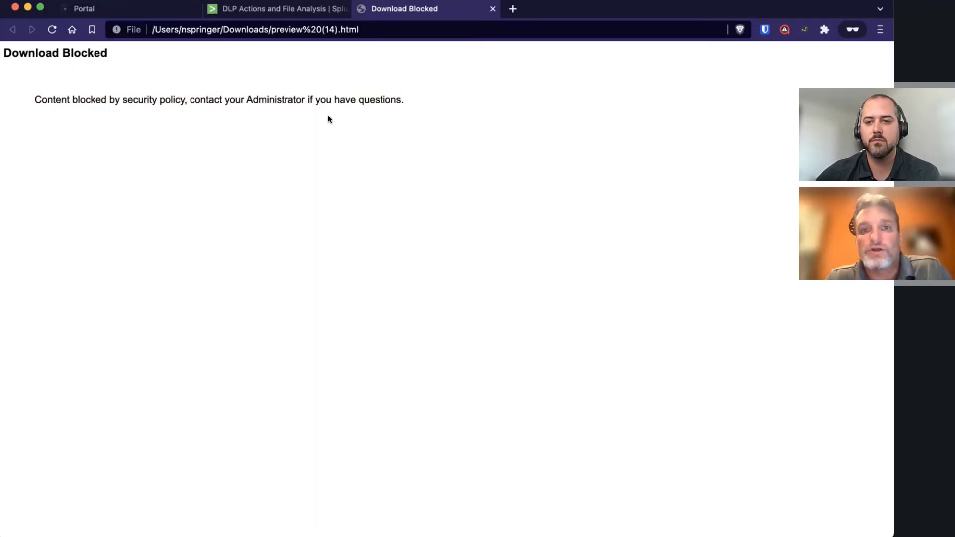
{"action": "left_click", "coordinate": [283, 13]}
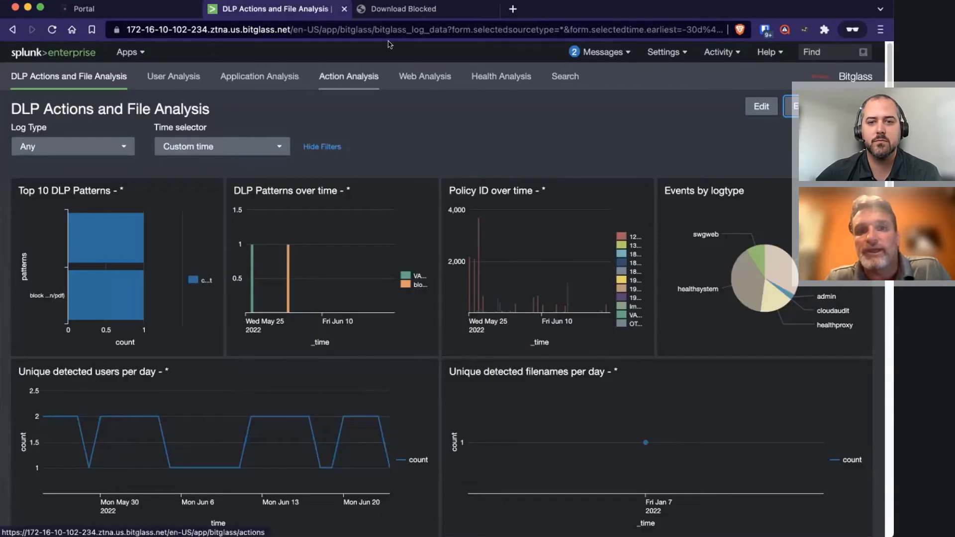
{"action": "left_click", "coordinate": [421, 10]}
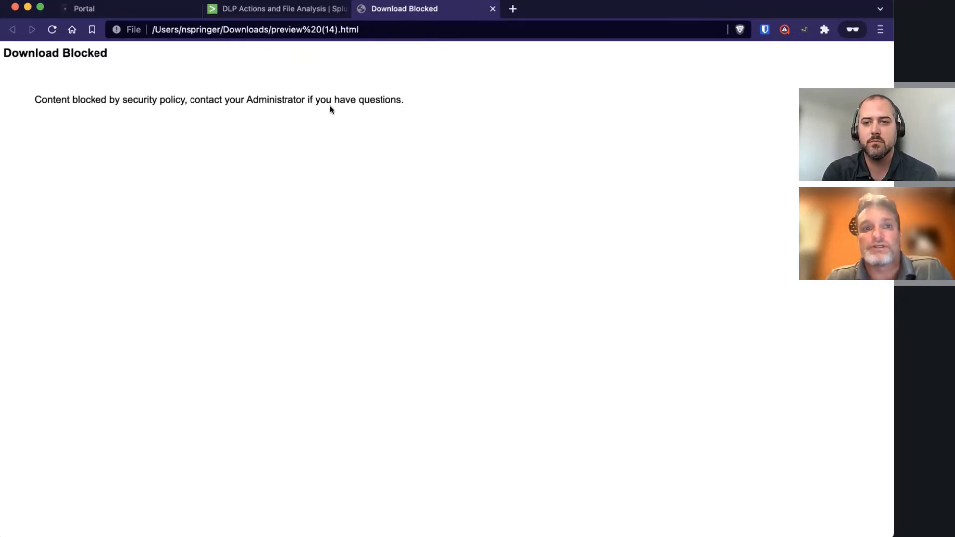
{"action": "left_click", "coordinate": [133, 14]}
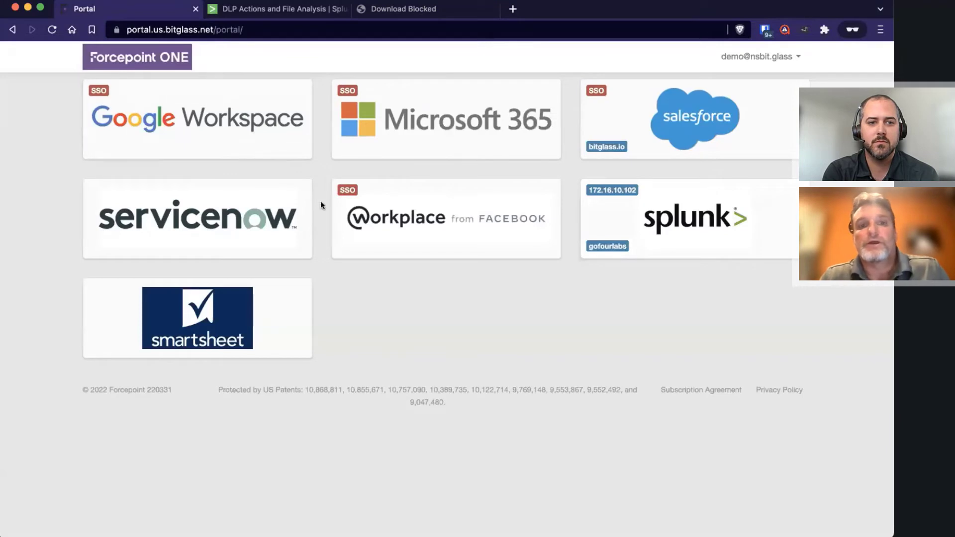
Switch to the Forcepoint ONE admin window on Protect > Policies
{"action": "key", "text": "super+grave"}
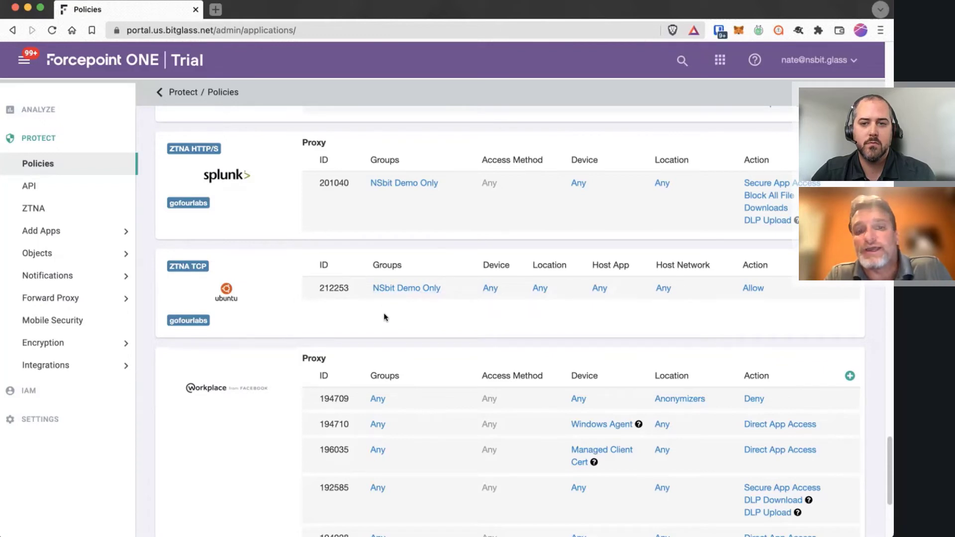
Open the Ubuntu SSH app settings and highlight ports 22–23 and subnet 172.16.10.101/32
{"action": "left_click", "coordinate": [226, 293]}
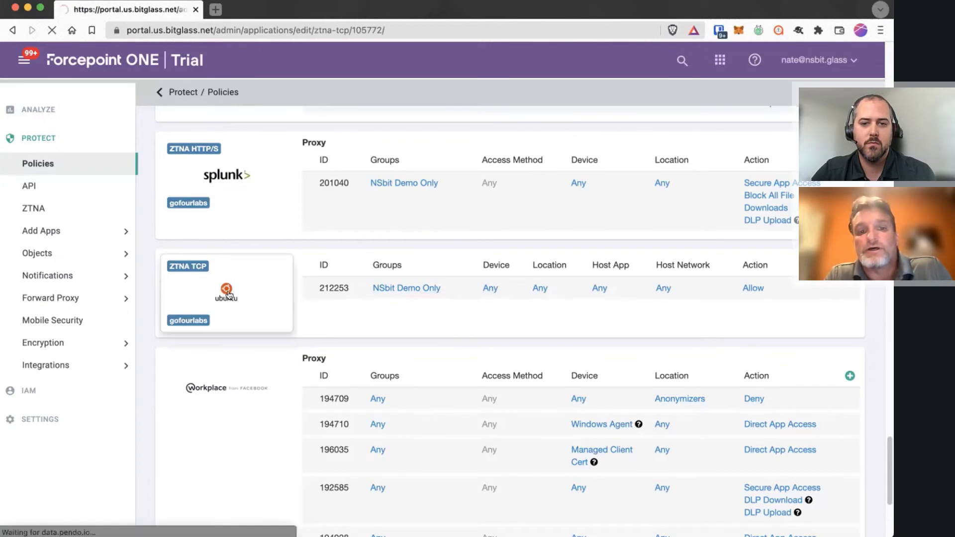
{"action": "scroll", "coordinate": [597, 336], "scroll_direction": "down", "scroll_amount": 5}
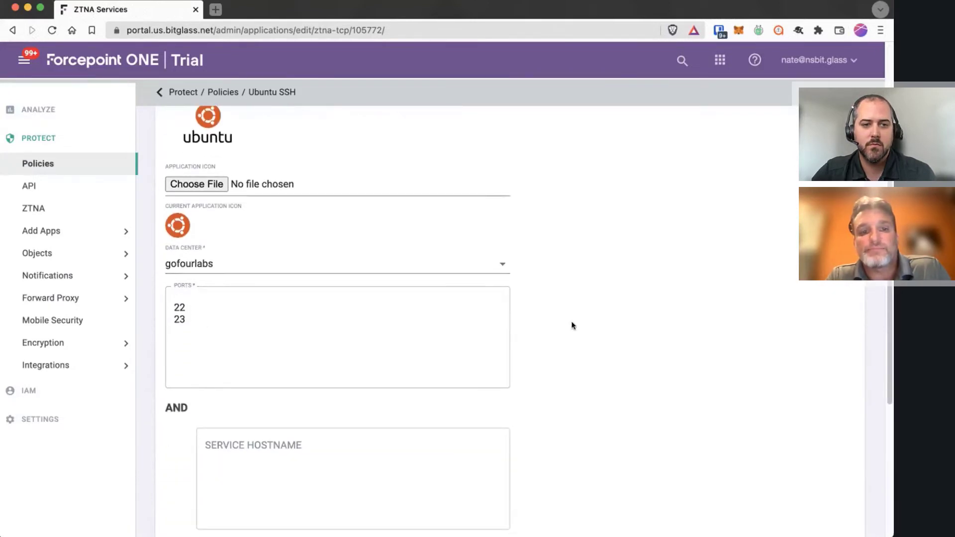
{"action": "scroll", "coordinate": [613, 330], "scroll_direction": "down", "scroll_amount": 3}
{"action": "scroll", "coordinate": [613, 328], "scroll_direction": "down", "scroll_amount": 3}
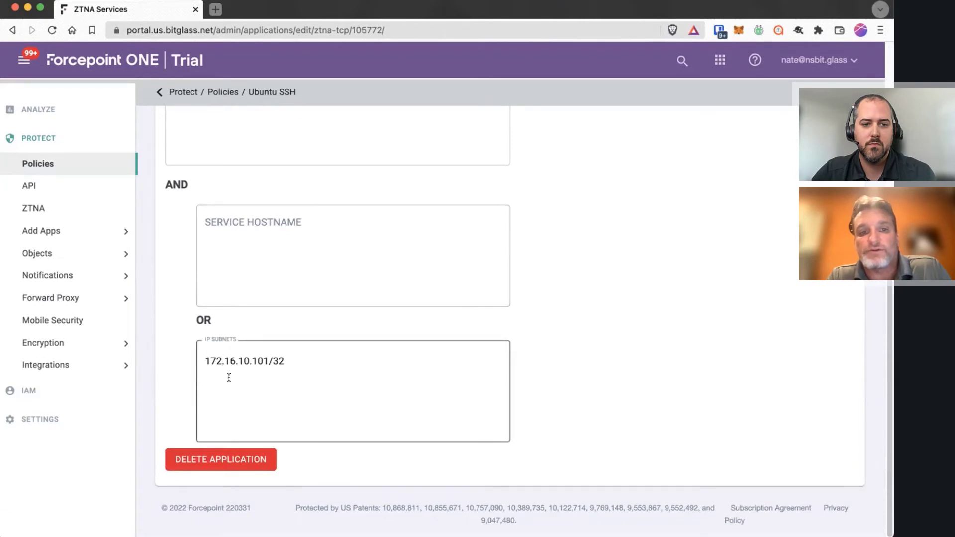
{"action": "left_click_drag", "start_coordinate": [204, 360], "coordinate": [285, 357]}
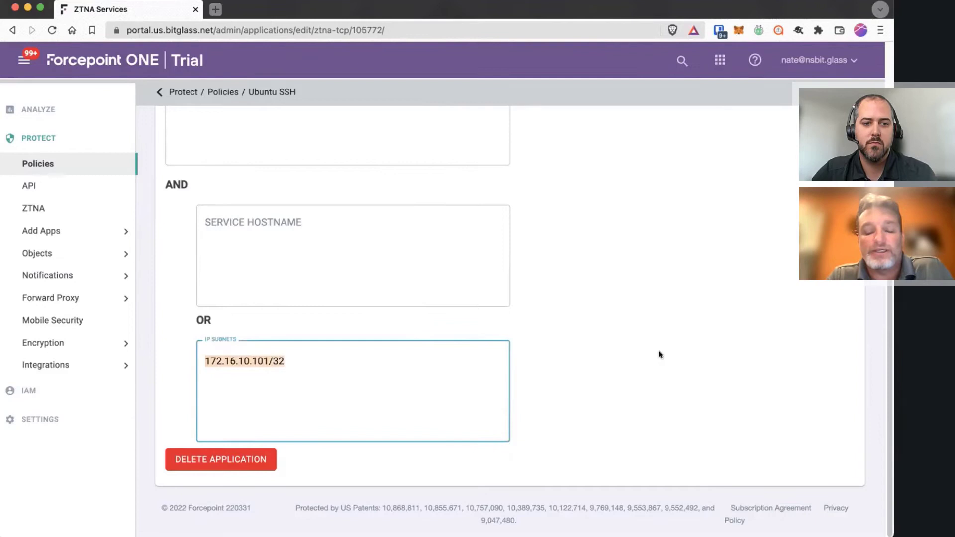
{"action": "left_click", "coordinate": [286, 380]}
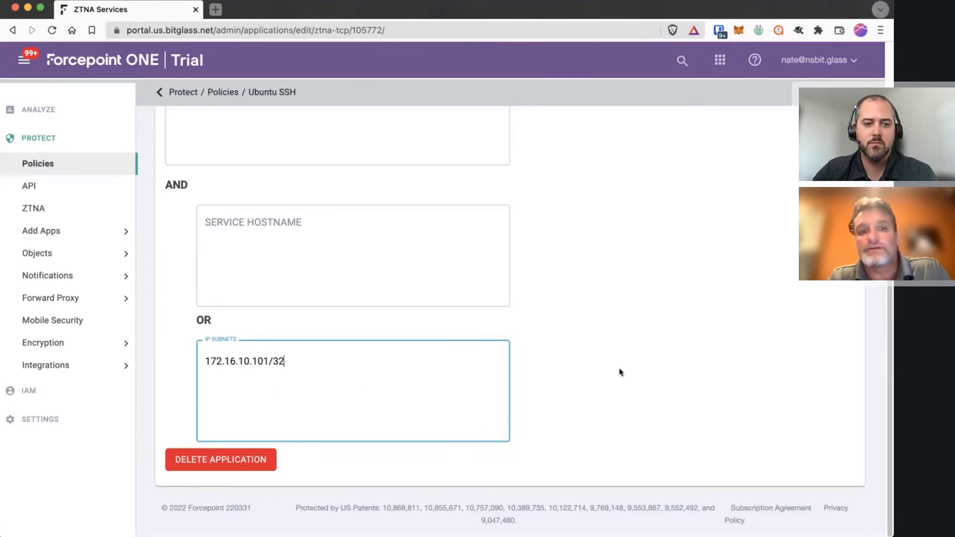
{"action": "scroll", "coordinate": [616, 323], "scroll_direction": "up", "scroll_amount": 3}
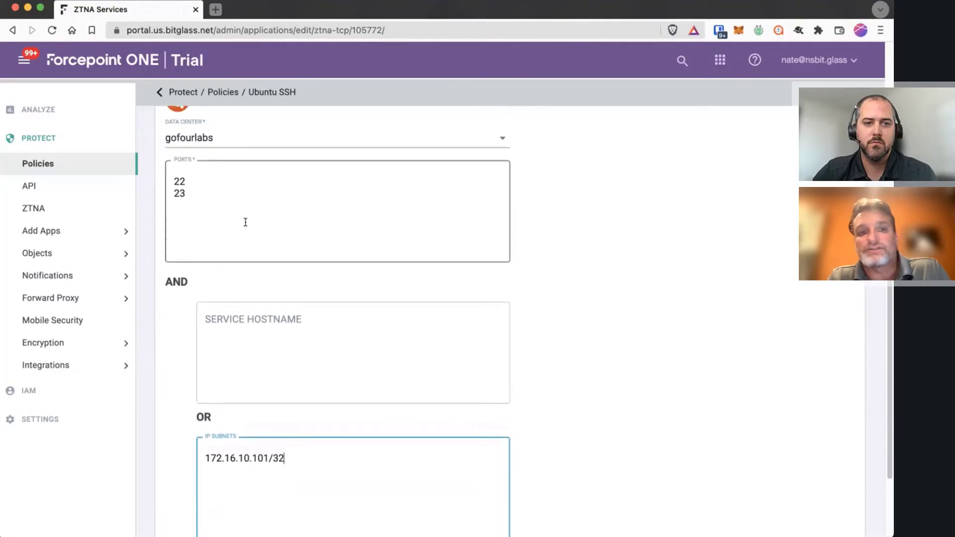
{"action": "scroll", "coordinate": [610, 369], "scroll_direction": "down", "scroll_amount": 2}
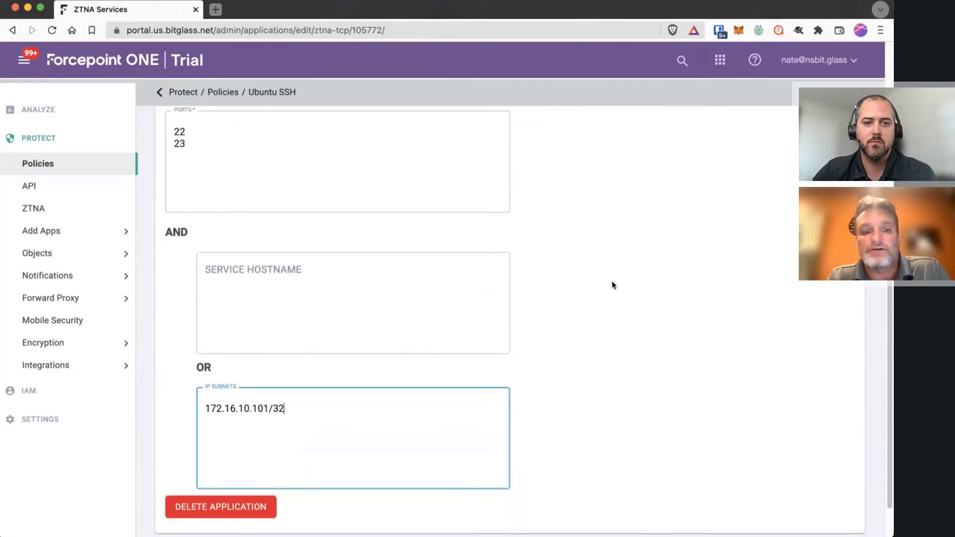
{"action": "scroll", "coordinate": [612, 282], "scroll_direction": "up", "scroll_amount": 8}
Bring up the first Windows 10 VM console from the GNS3 lab topology
{"action": "key", "text": "ctrl+Right"}
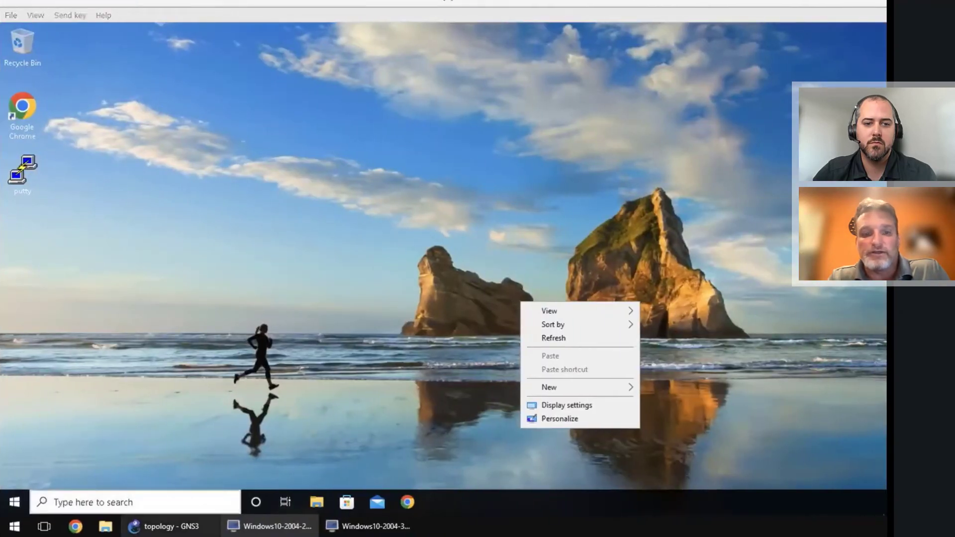
{"action": "left_click", "coordinate": [164, 526]}
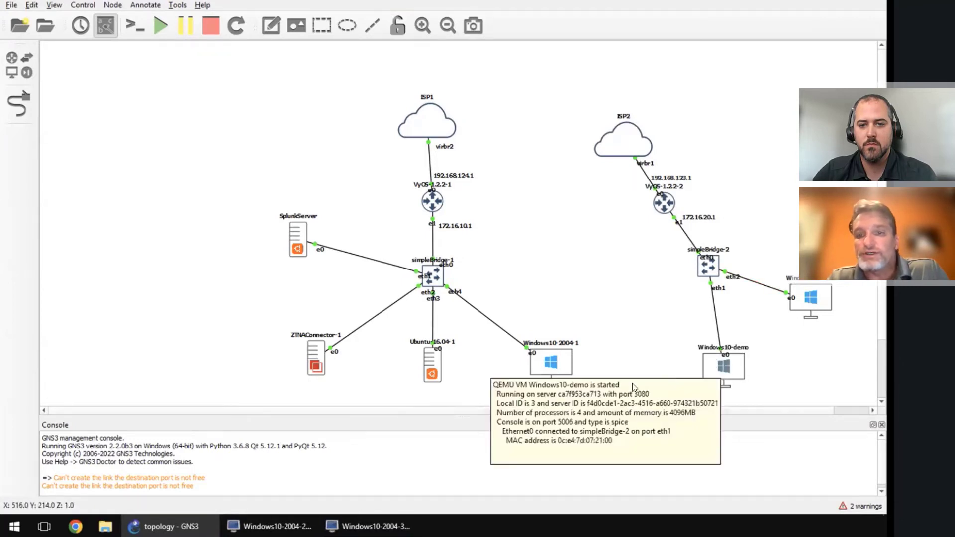
{"action": "left_click", "coordinate": [268, 526]}
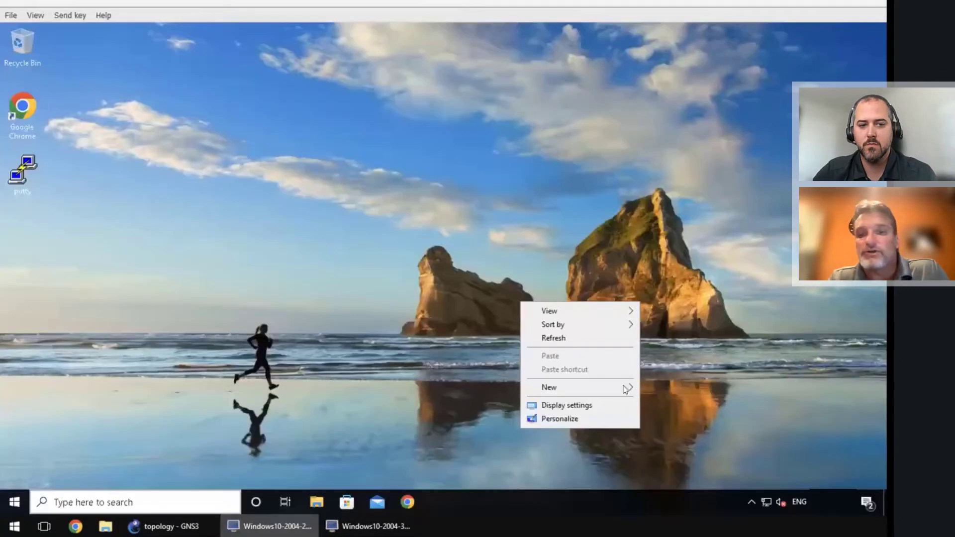
{"action": "left_click", "coordinate": [666, 411]}
Check that the Forcepoint agent tray icon reports Healthy with the demo user signed in
{"action": "left_click", "coordinate": [751, 493]}
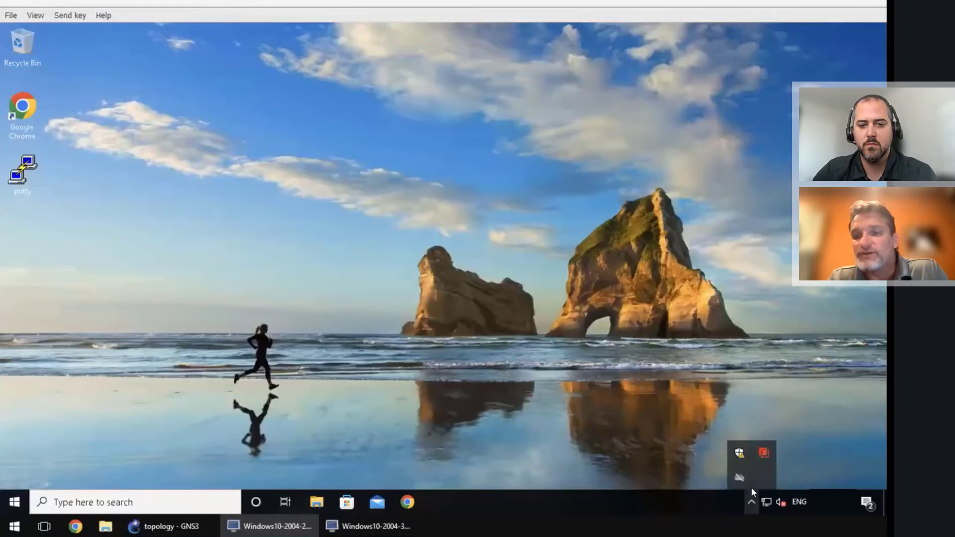
{"action": "right_click", "coordinate": [763, 453]}
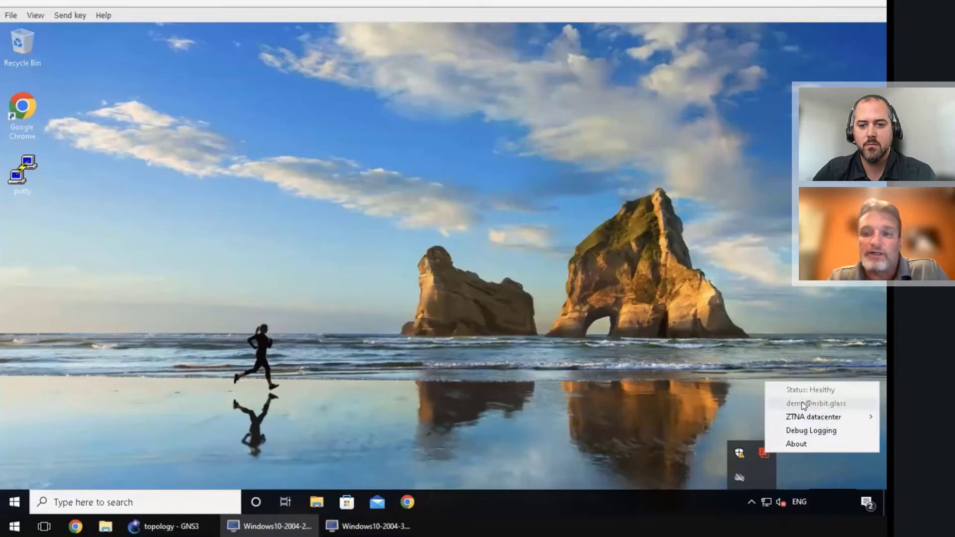
{"action": "left_click", "coordinate": [507, 343]}
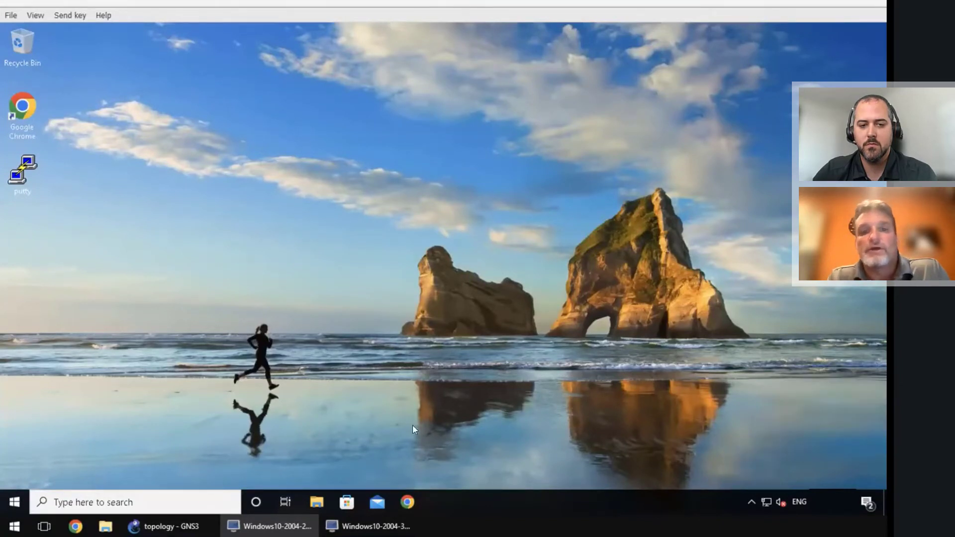
Launch PuTTY and connect using the saved ZTNA-SSH session to 172.16.10.101
{"action": "double_click", "coordinate": [23, 171]}
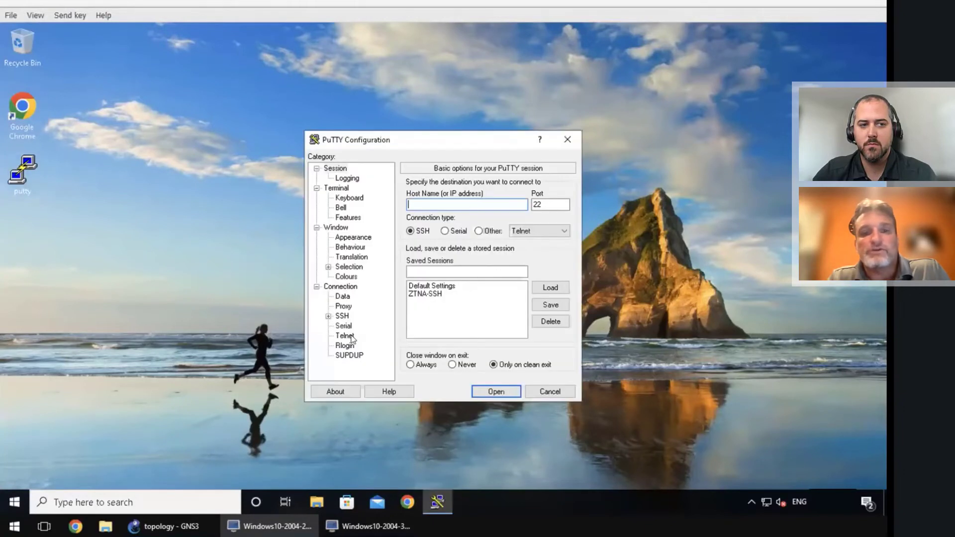
{"action": "left_click", "coordinate": [425, 293]}
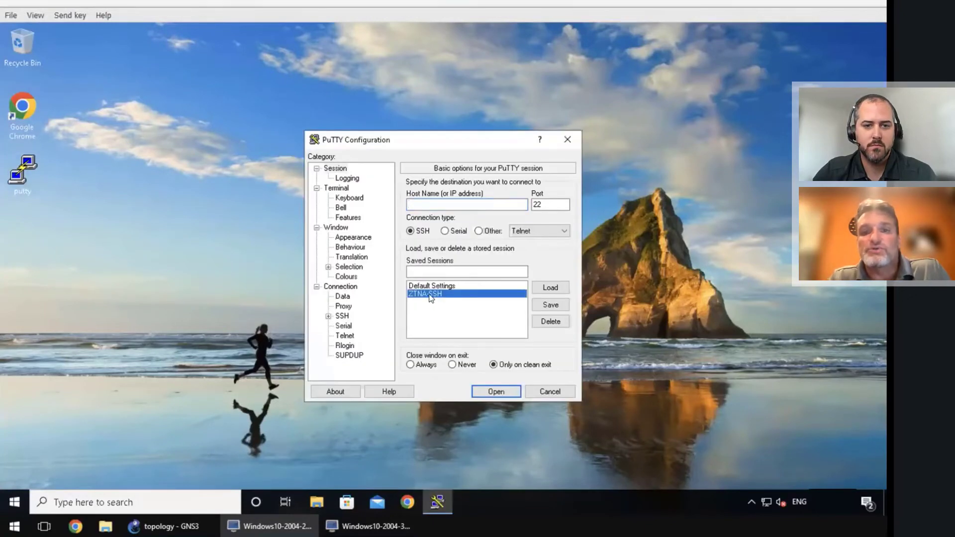
{"action": "left_click", "coordinate": [550, 287]}
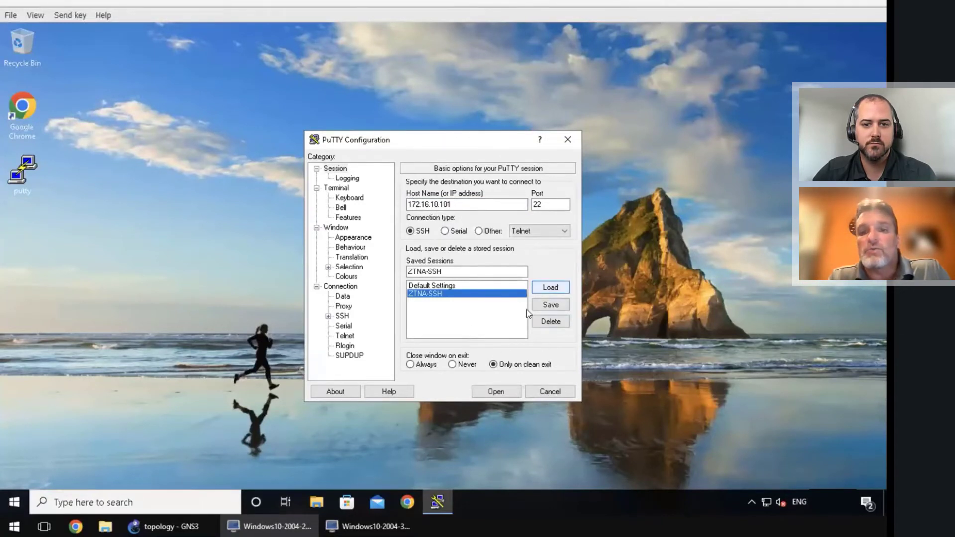
{"action": "left_click", "coordinate": [493, 392]}
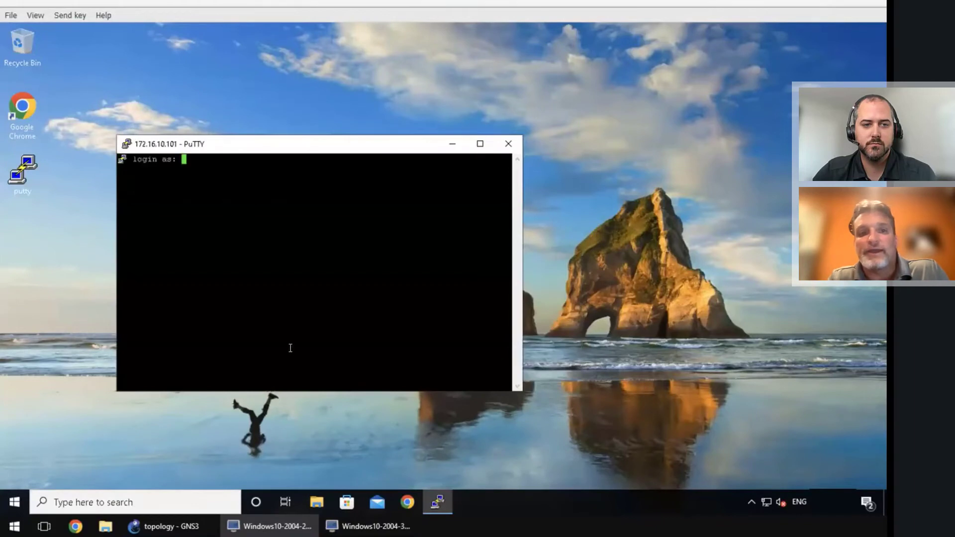
Log in as root with the account password and move the terminal window up
{"action": "type", "text": "root"}
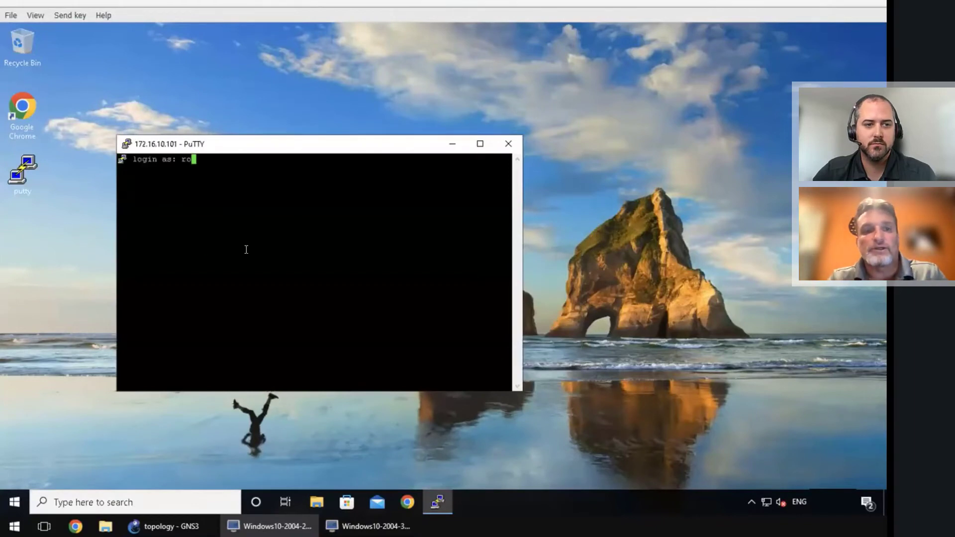
{"action": "key", "text": "Return"}
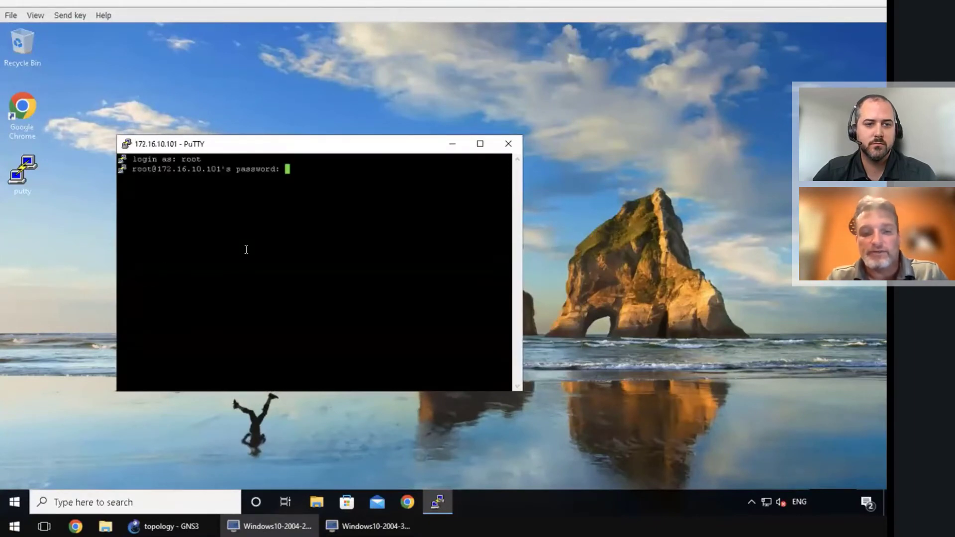
{"action": "key", "text": "Return"}
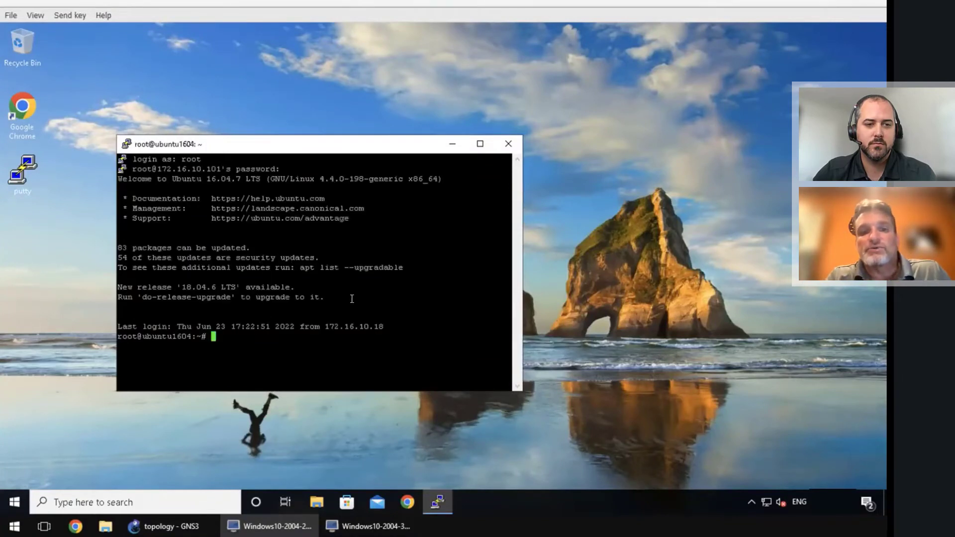
{"action": "left_click_drag", "start_coordinate": [308, 142], "coordinate": [390, 95]}
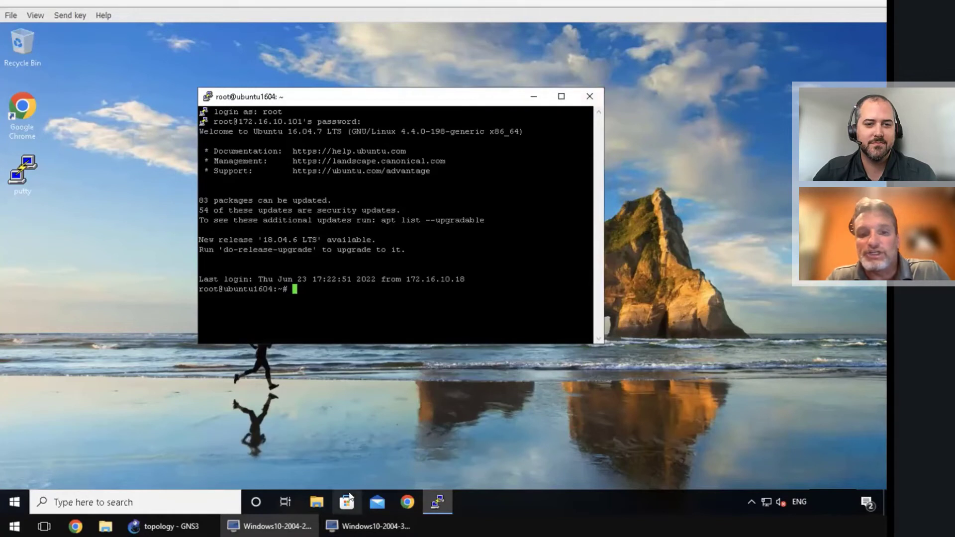
{"action": "left_click", "coordinate": [373, 525]}
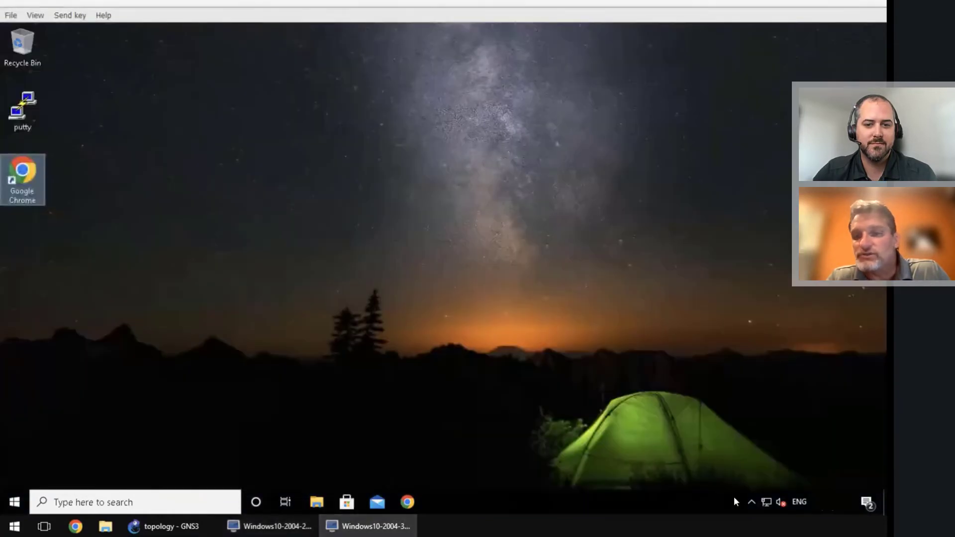
{"action": "left_click", "coordinate": [751, 500]}
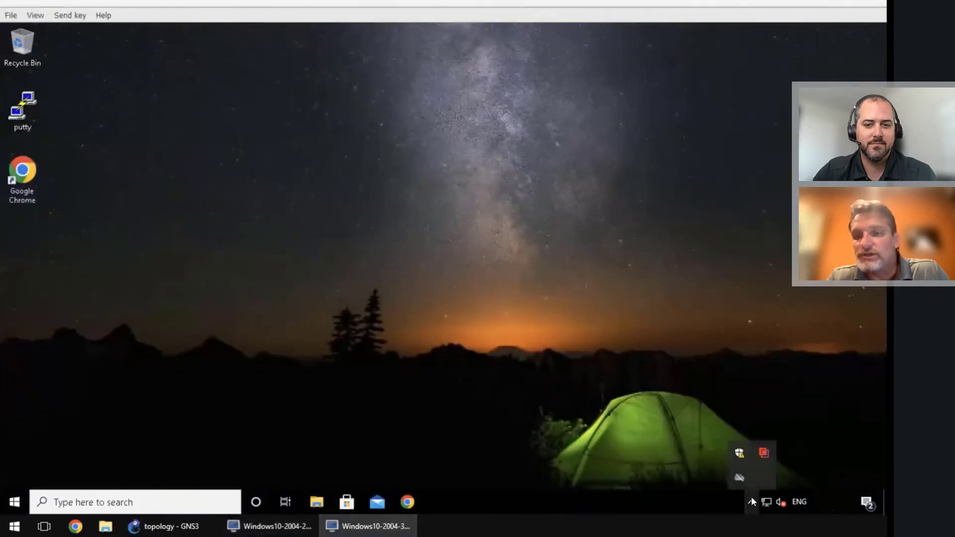
{"action": "right_click", "coordinate": [763, 452]}
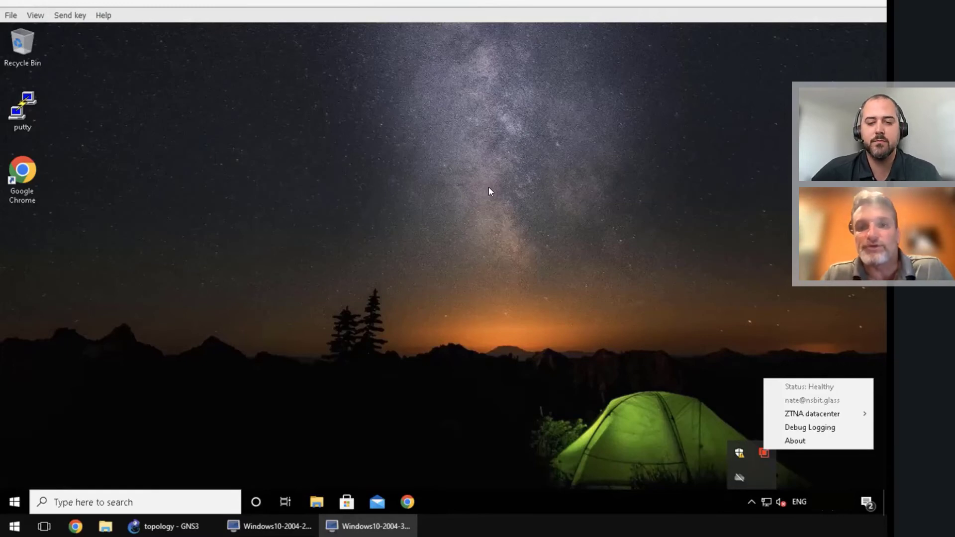
Try the saved ZTNA-SSH session to 172.16.10.101 on this VM and dismiss the network error
{"action": "left_click", "coordinate": [288, 234]}
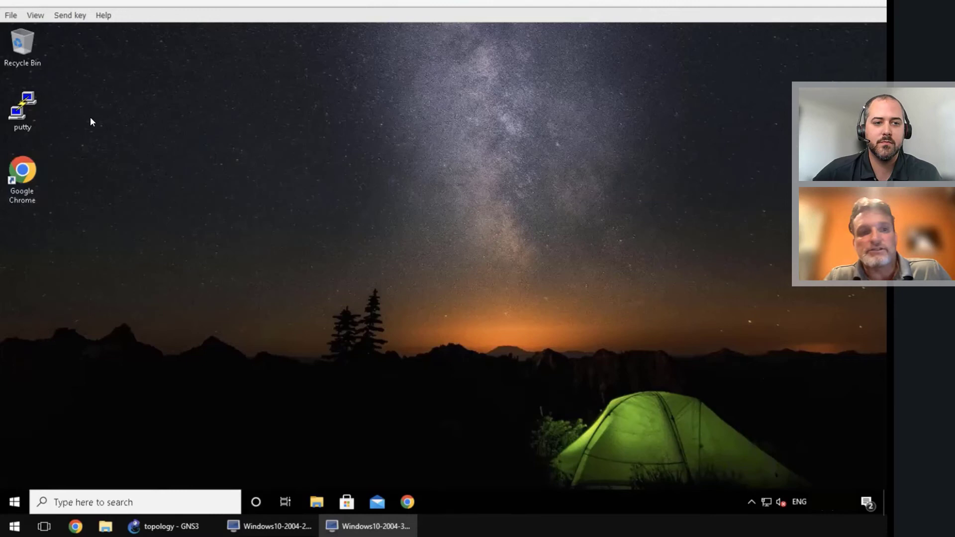
{"action": "double_click", "coordinate": [22, 110]}
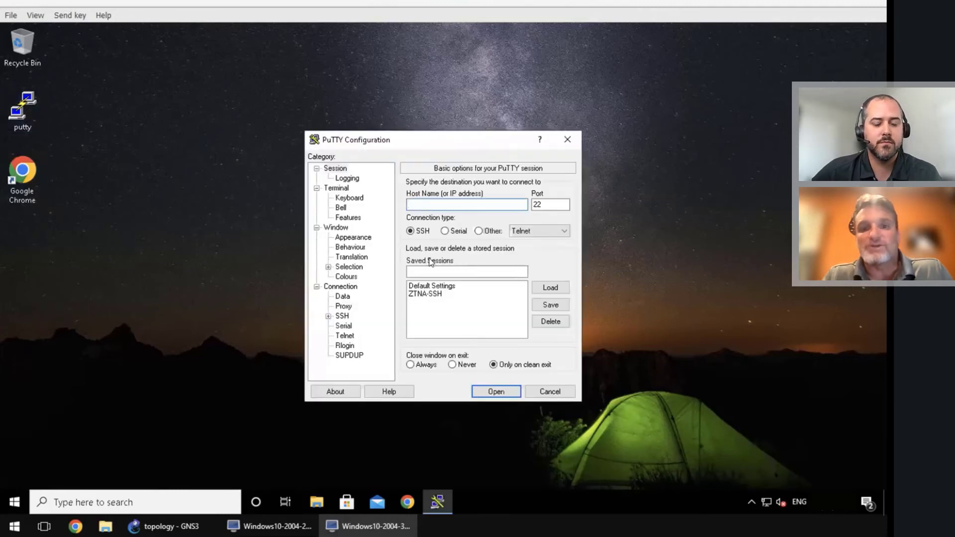
{"action": "left_click", "coordinate": [435, 294]}
{"action": "left_click", "coordinate": [550, 288]}
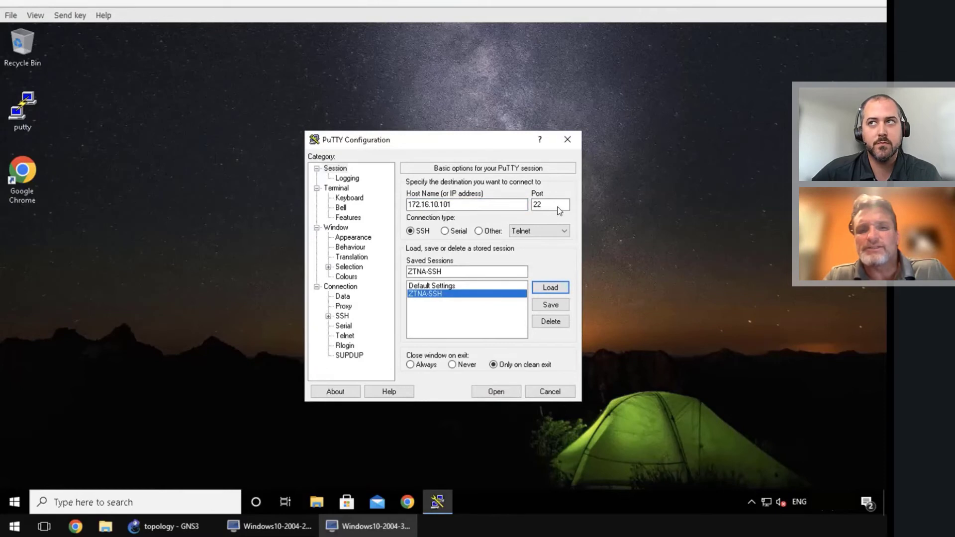
{"action": "left_click", "coordinate": [494, 390]}
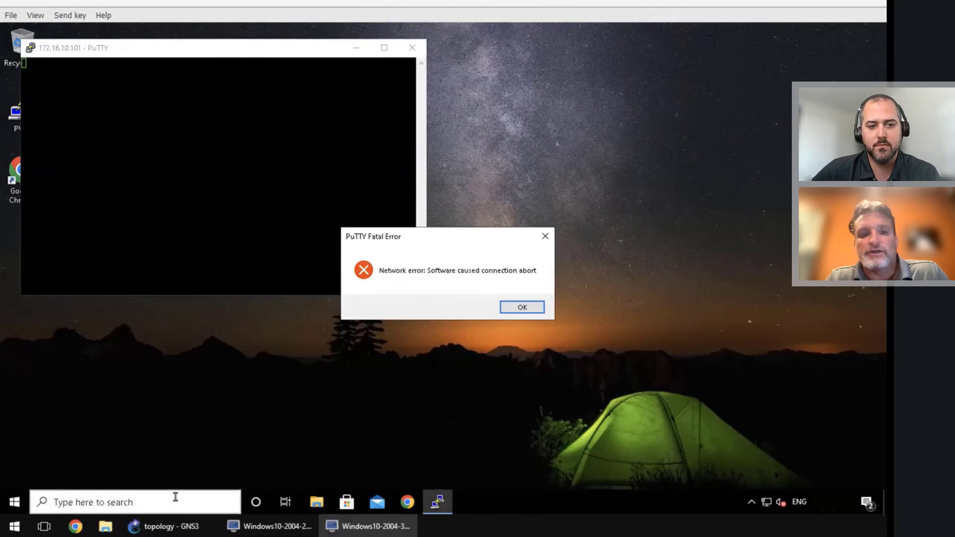
{"action": "left_click", "coordinate": [522, 304]}
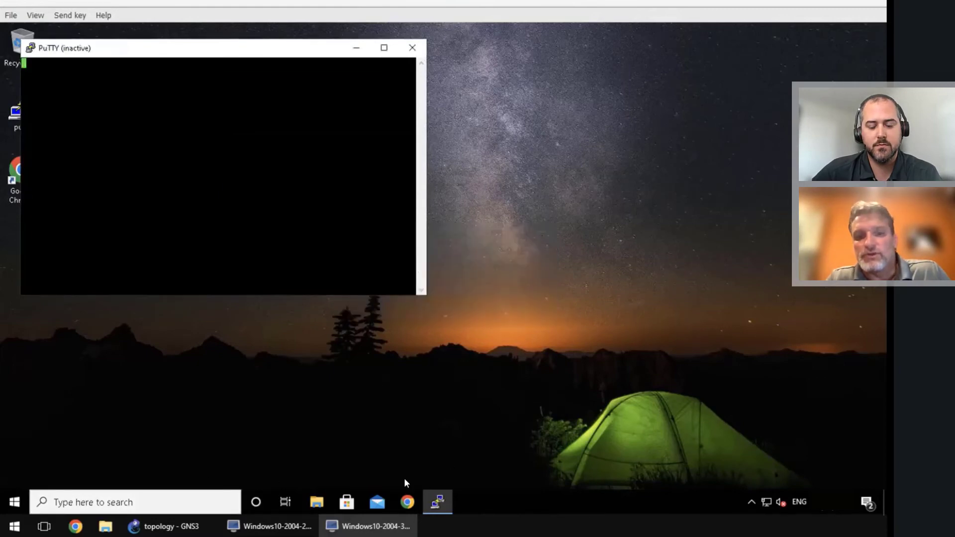
Compare with the other VM's working root session, then return to the Forcepoint ONE portal
{"action": "left_click", "coordinate": [271, 526]}
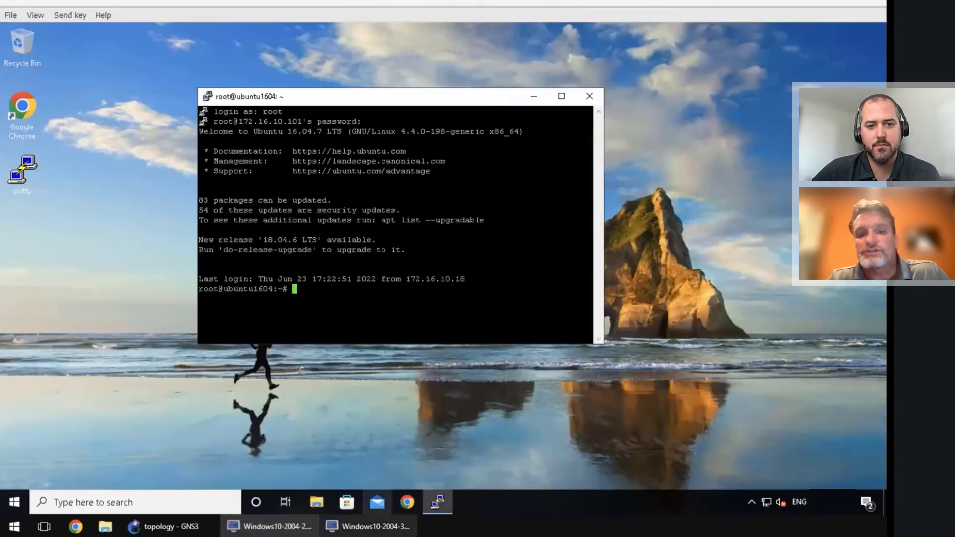
{"action": "left_click", "coordinate": [368, 526]}
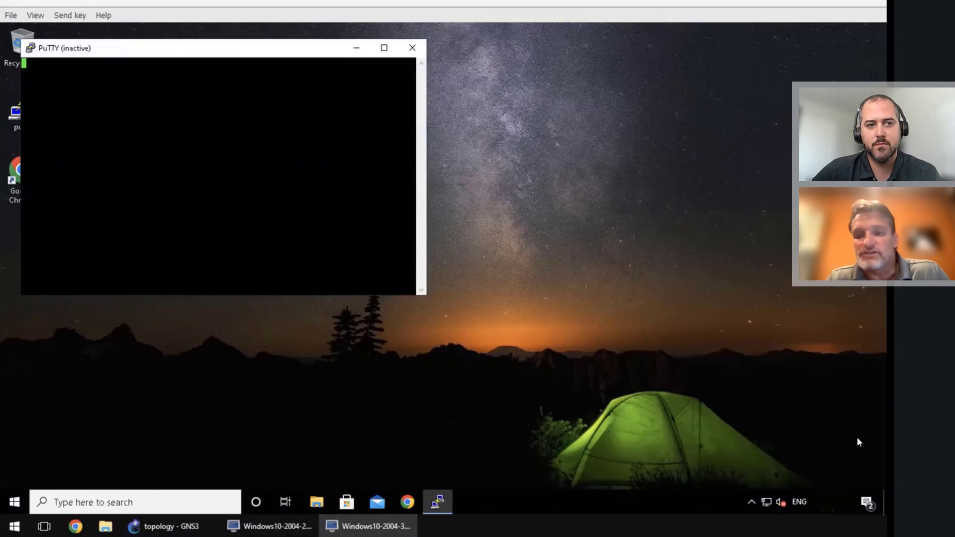
{"action": "left_click", "coordinate": [752, 502]}
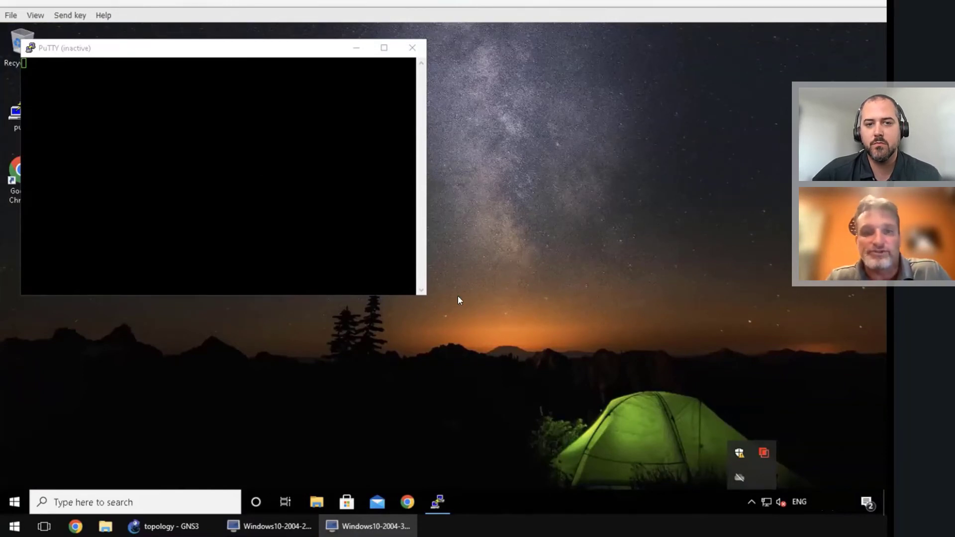
{"action": "left_click", "coordinate": [273, 526]}
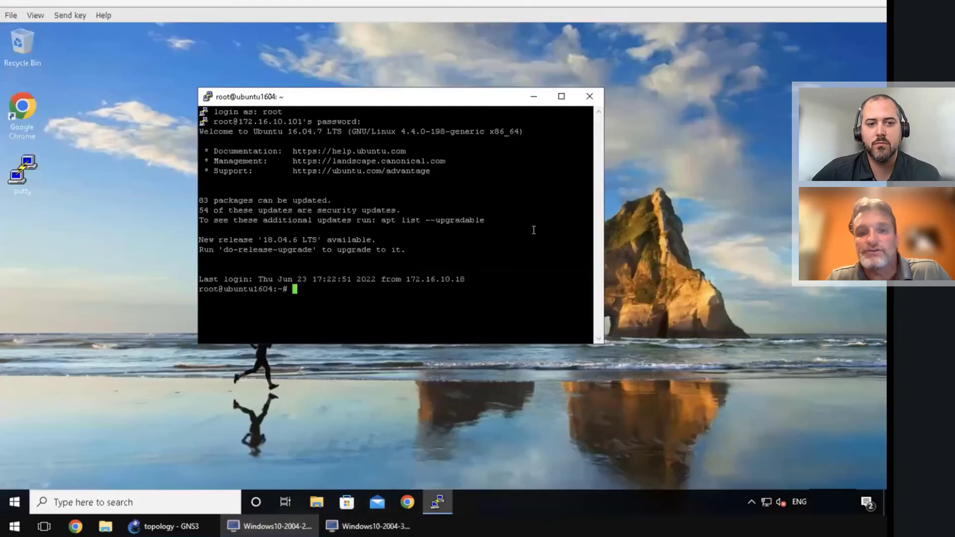
{"action": "key", "text": "super+Tab"}
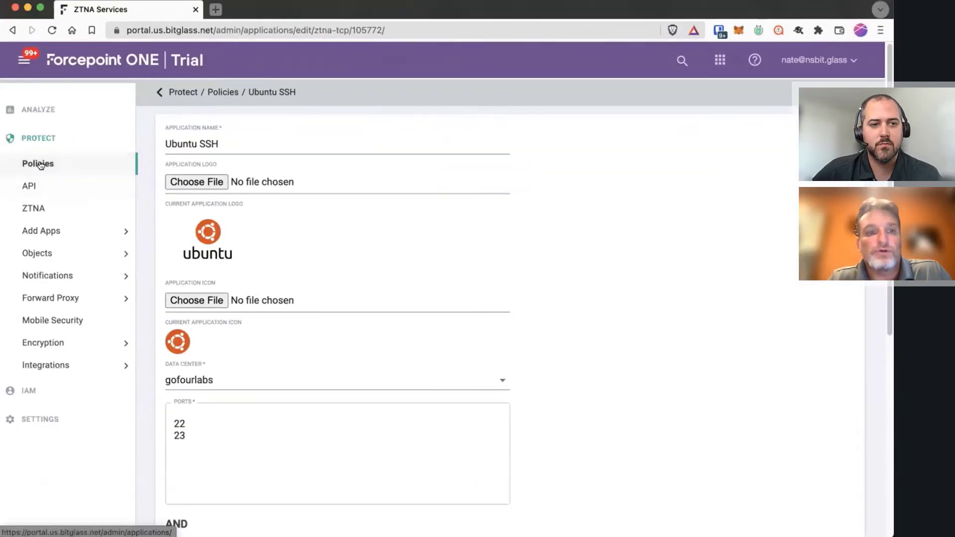
Show the Protect ZTNA page with OVA downloads, G4Labs Public location and gofourlabs data center
{"action": "left_click", "coordinate": [47, 166]}
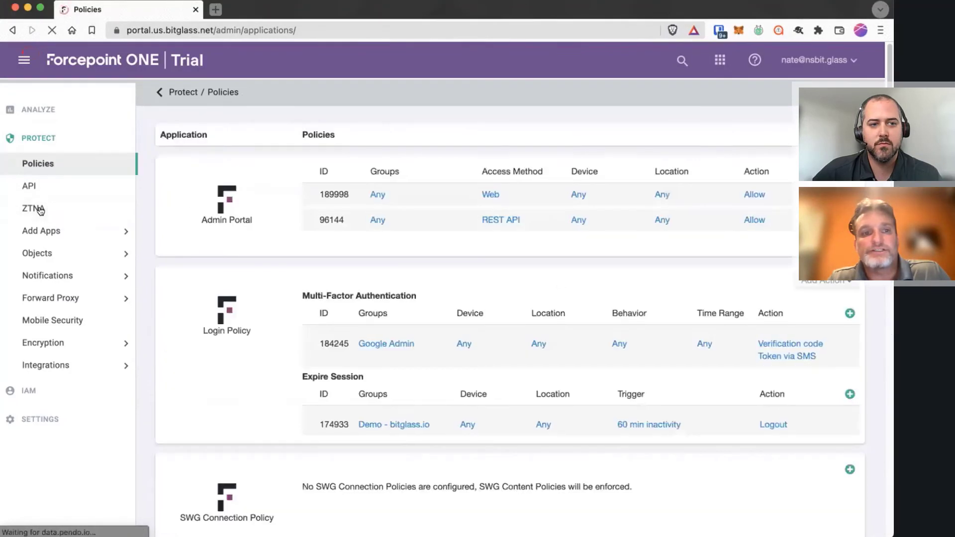
{"action": "left_click", "coordinate": [40, 209]}
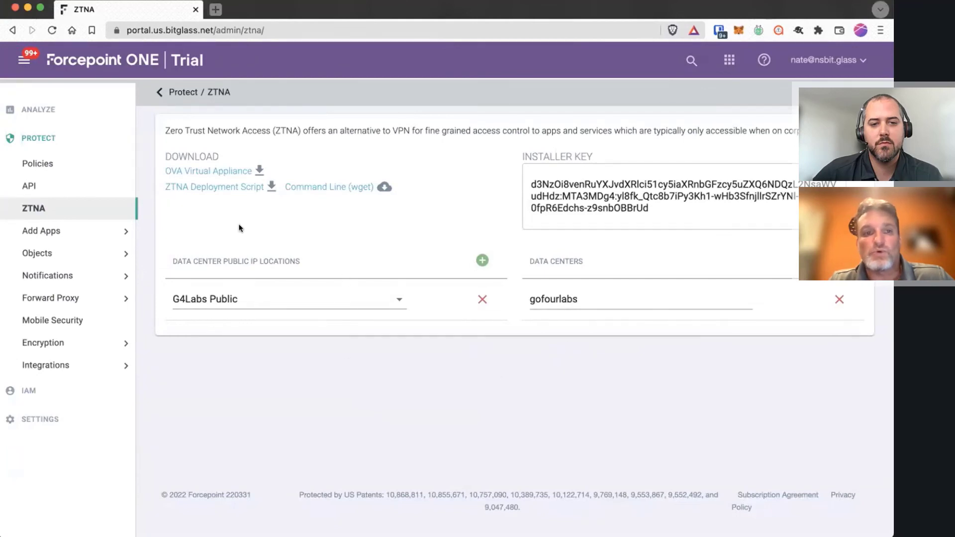
Review the nsbit-ztna connector: OVA type, gofourlabs data center, Healthy, 344 connections
{"action": "left_click", "coordinate": [33, 110]}
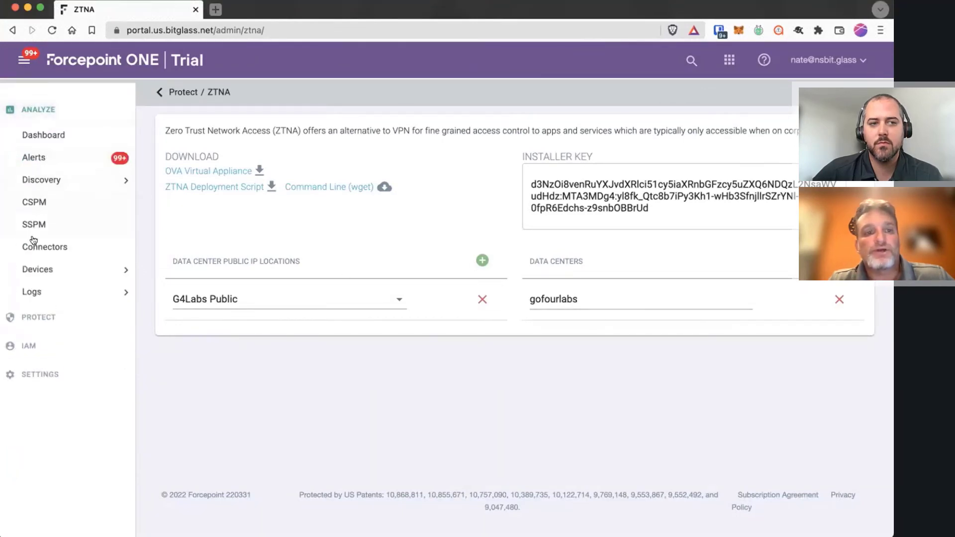
{"action": "left_click", "coordinate": [32, 246]}
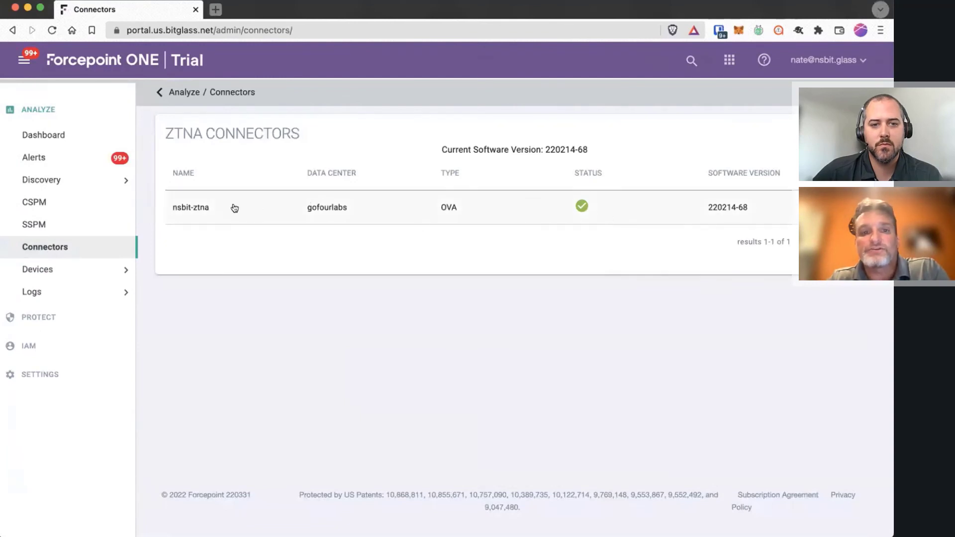
{"action": "left_click", "coordinate": [445, 207]}
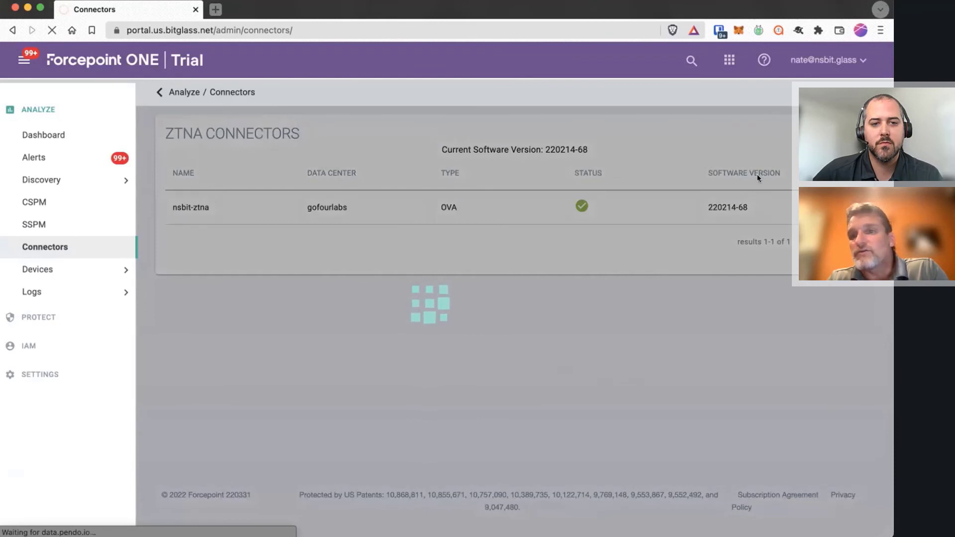
{"action": "scroll", "coordinate": [527, 422], "scroll_direction": "down", "scroll_amount": 1}
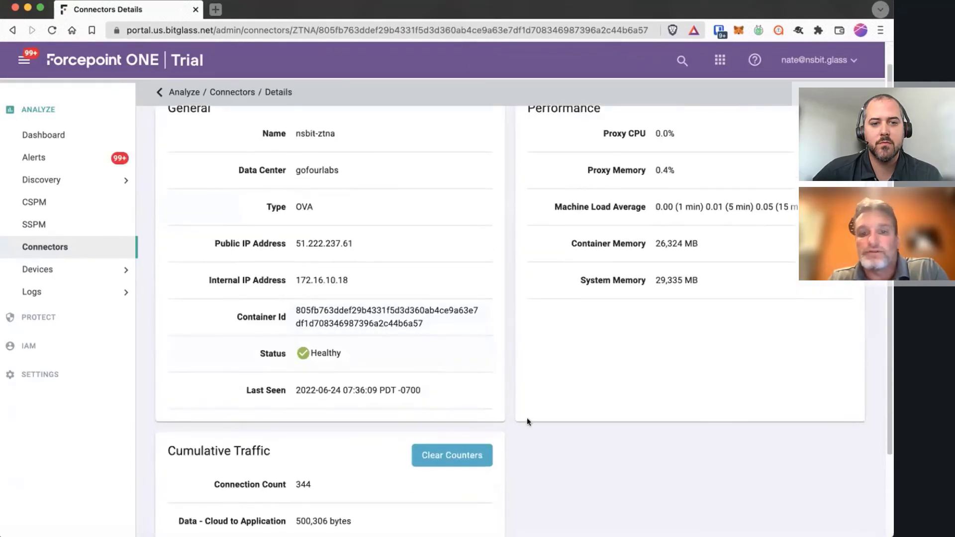
{"action": "scroll", "coordinate": [584, 461], "scroll_direction": "down", "scroll_amount": 1}
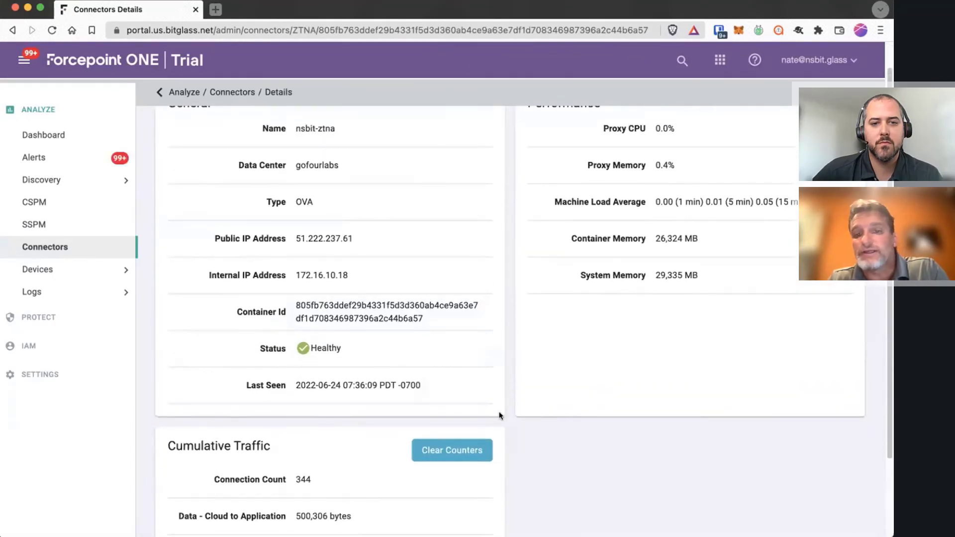
{"action": "scroll", "coordinate": [512, 447], "scroll_direction": "up", "scroll_amount": 1}
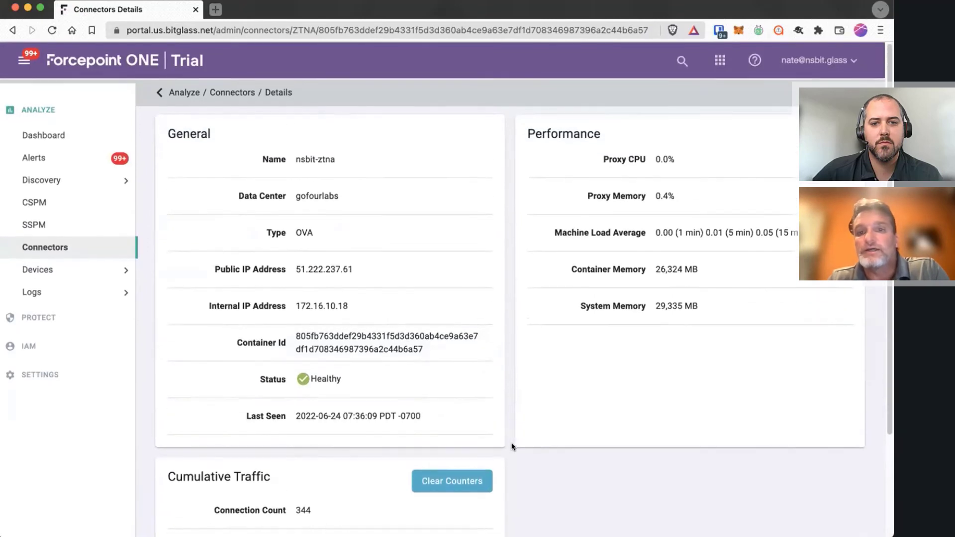
{"action": "scroll", "coordinate": [512, 446], "scroll_direction": "down", "scroll_amount": 5}
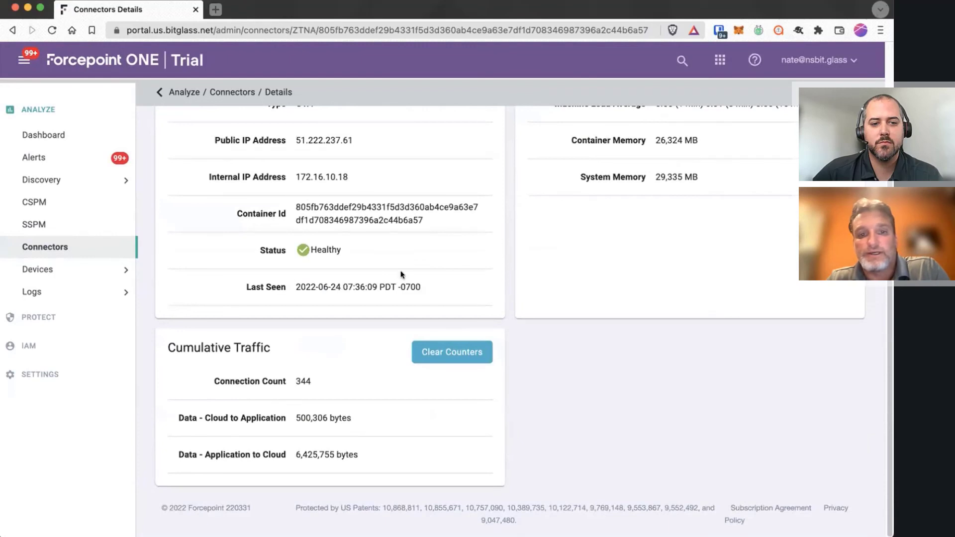
{"action": "scroll", "coordinate": [636, 432], "scroll_direction": "up", "scroll_amount": 5}
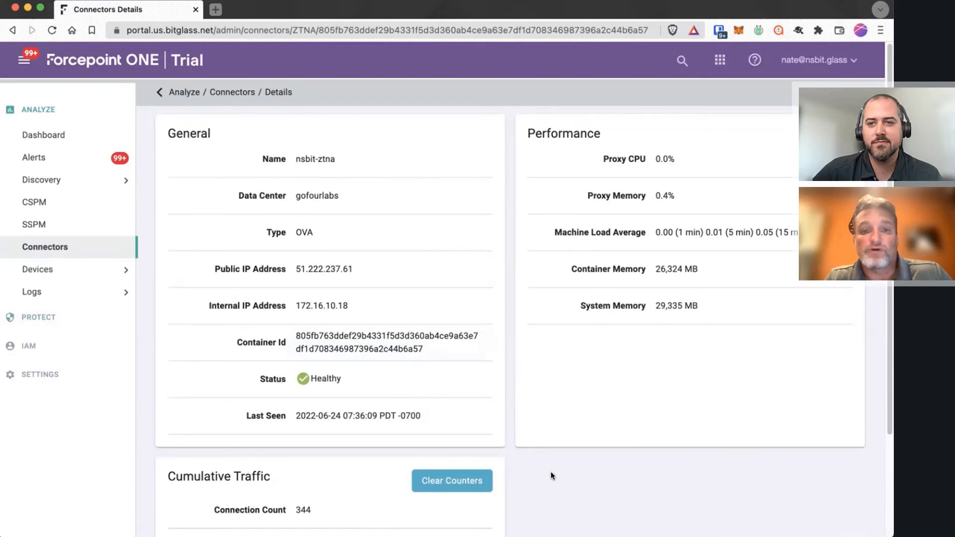
Review the Remote Desktop Protocol app: port 3389, host DESKTOP-67UMBUF, data center gofourlabs
{"action": "left_click", "coordinate": [37, 317]}
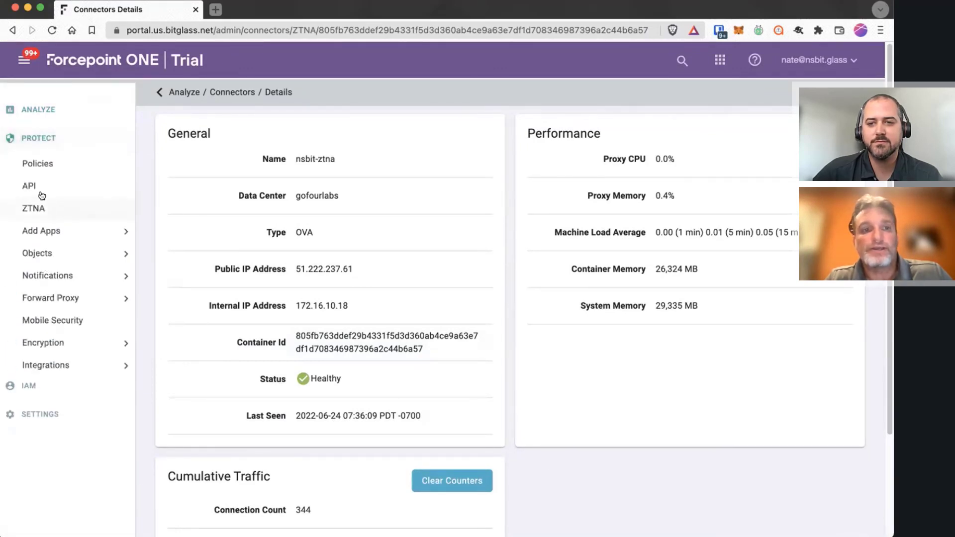
{"action": "left_click", "coordinate": [36, 168]}
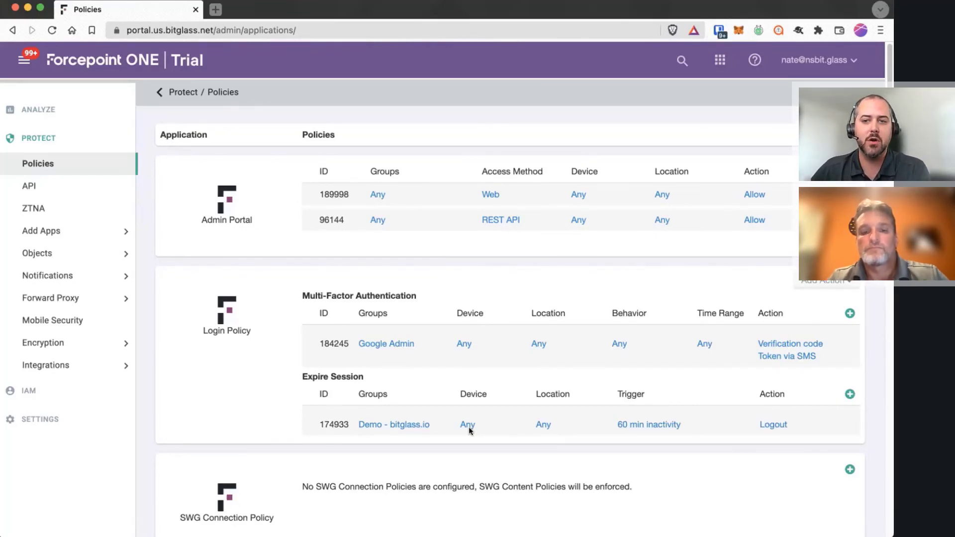
{"action": "scroll", "coordinate": [279, 437], "scroll_direction": "down", "scroll_amount": 20}
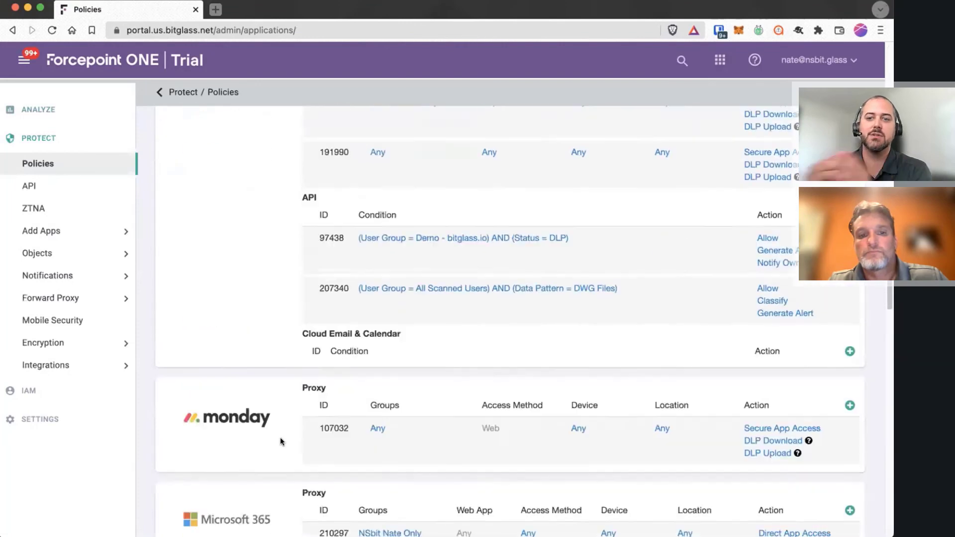
{"action": "scroll", "coordinate": [279, 437], "scroll_direction": "down", "scroll_amount": 10}
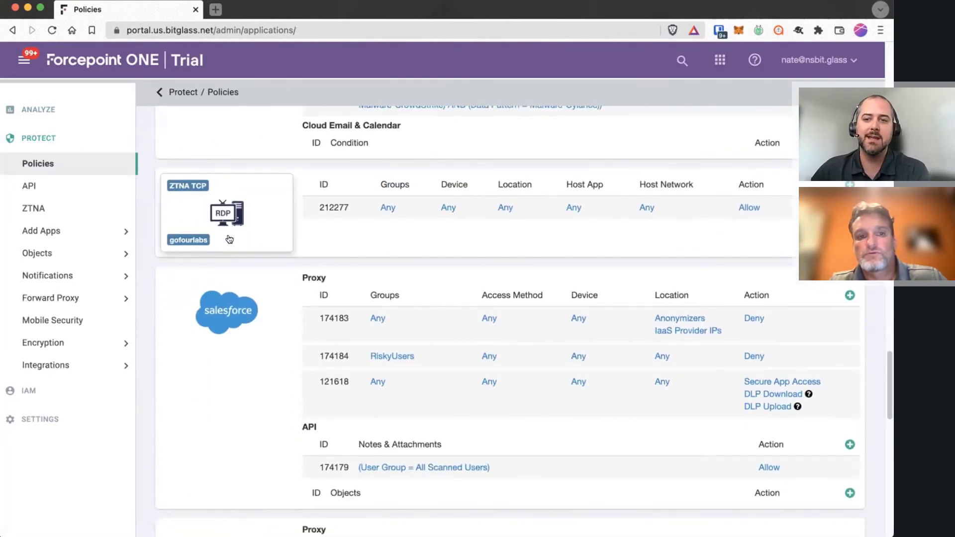
{"action": "left_click", "coordinate": [230, 239]}
{"action": "scroll", "coordinate": [567, 400], "scroll_direction": "down", "scroll_amount": 3}
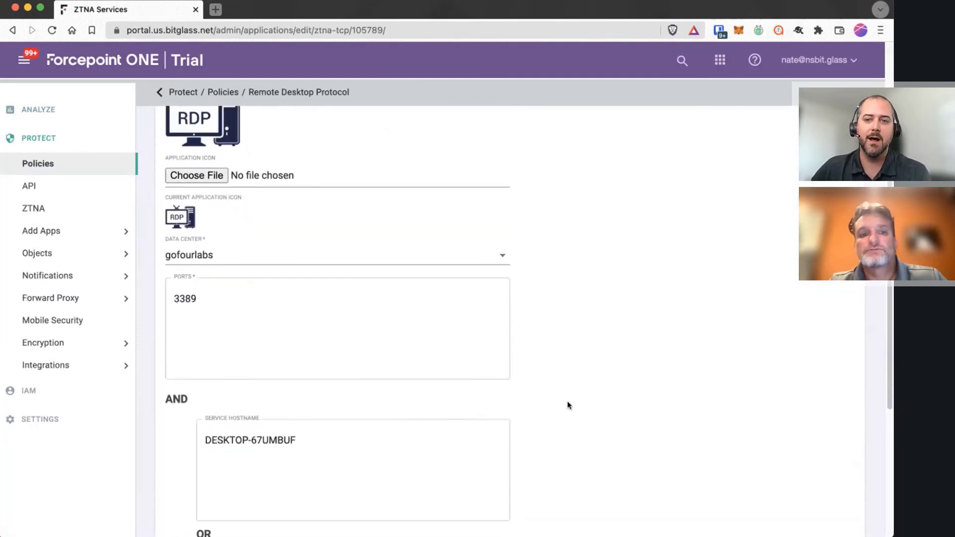
{"action": "scroll", "coordinate": [567, 405], "scroll_direction": "down", "scroll_amount": 4}
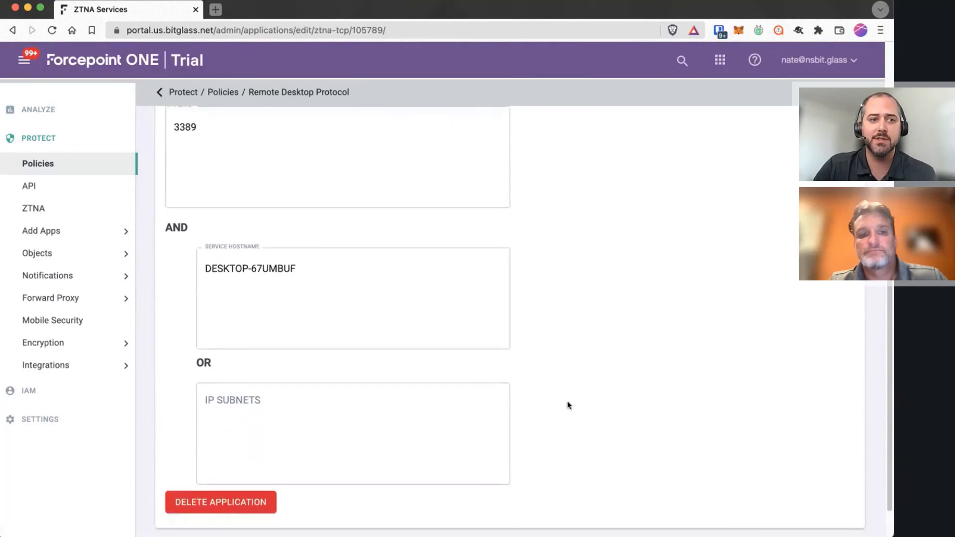
{"action": "scroll", "coordinate": [568, 402], "scroll_direction": "up", "scroll_amount": 7}
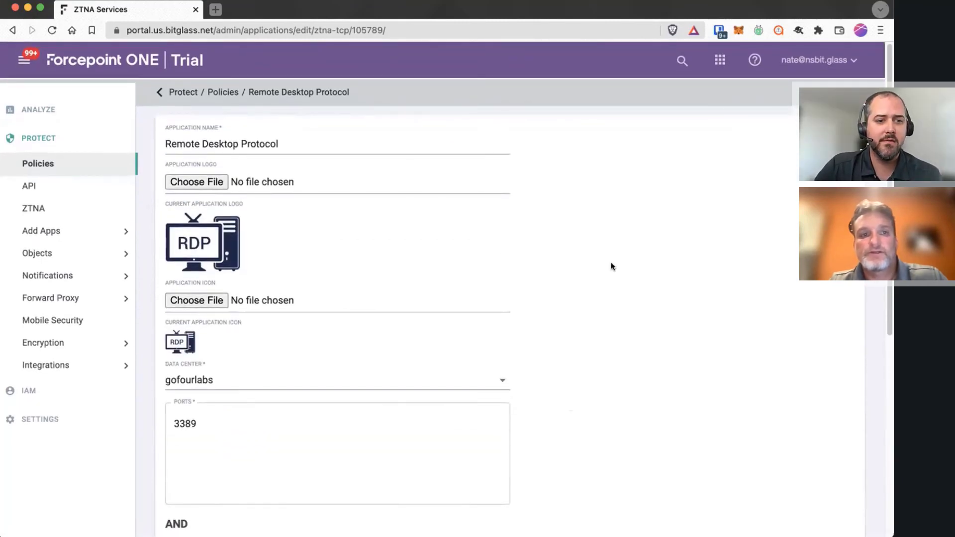
{"action": "left_click", "coordinate": [70, 160]}
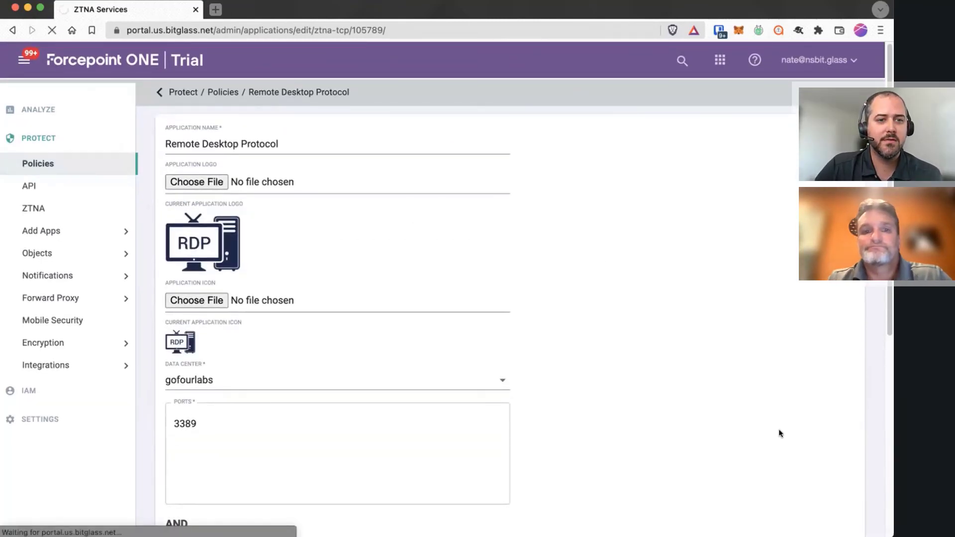